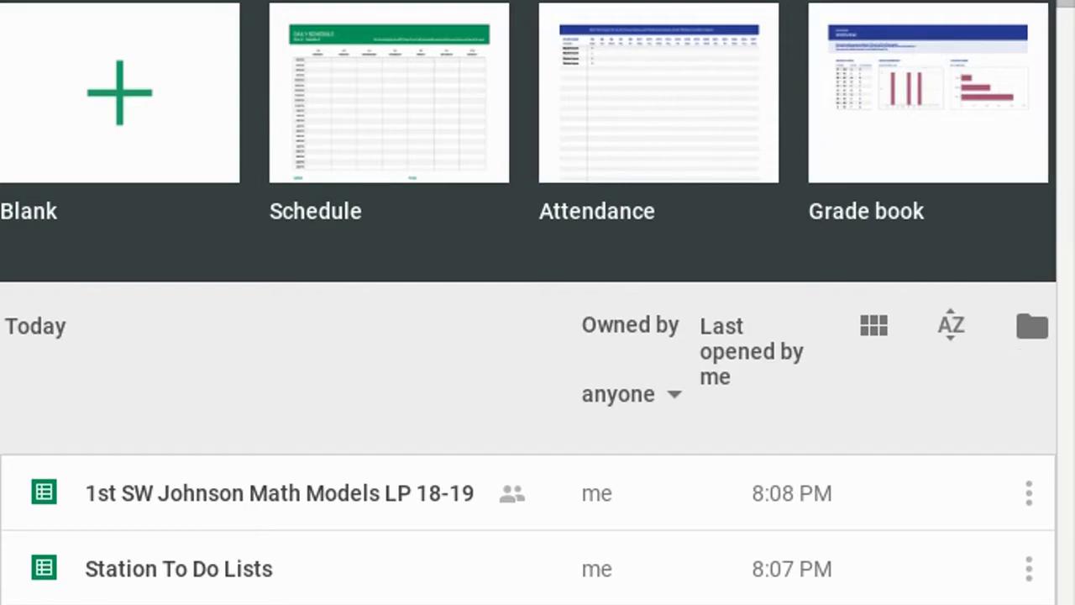
# Step: Create a blank spreadsheet and move it into the Math Models folder
pyautogui.click(134, 106)
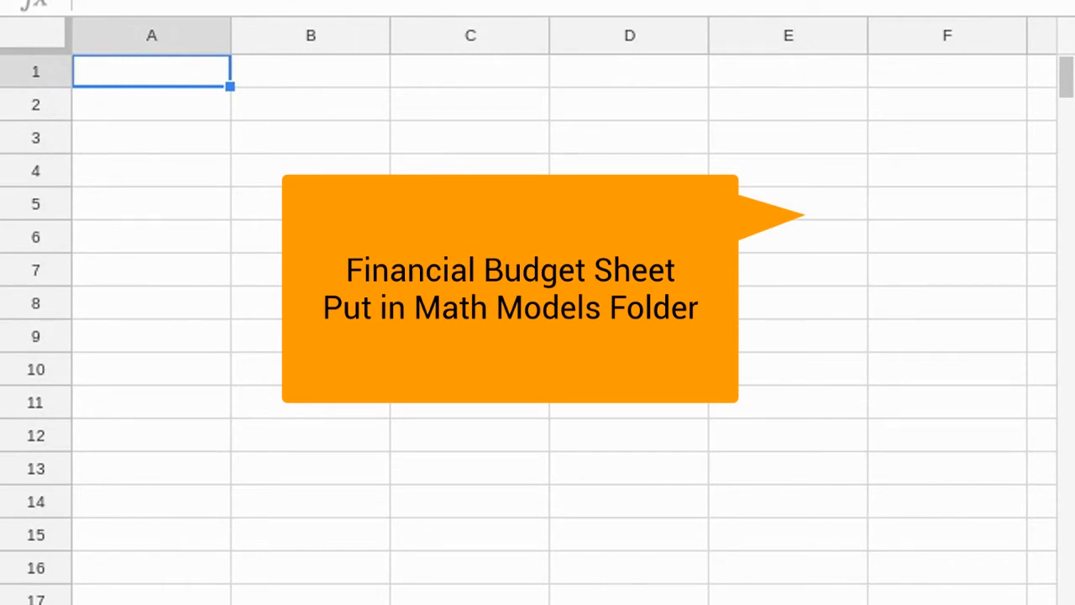
pyautogui.click(123, 2)
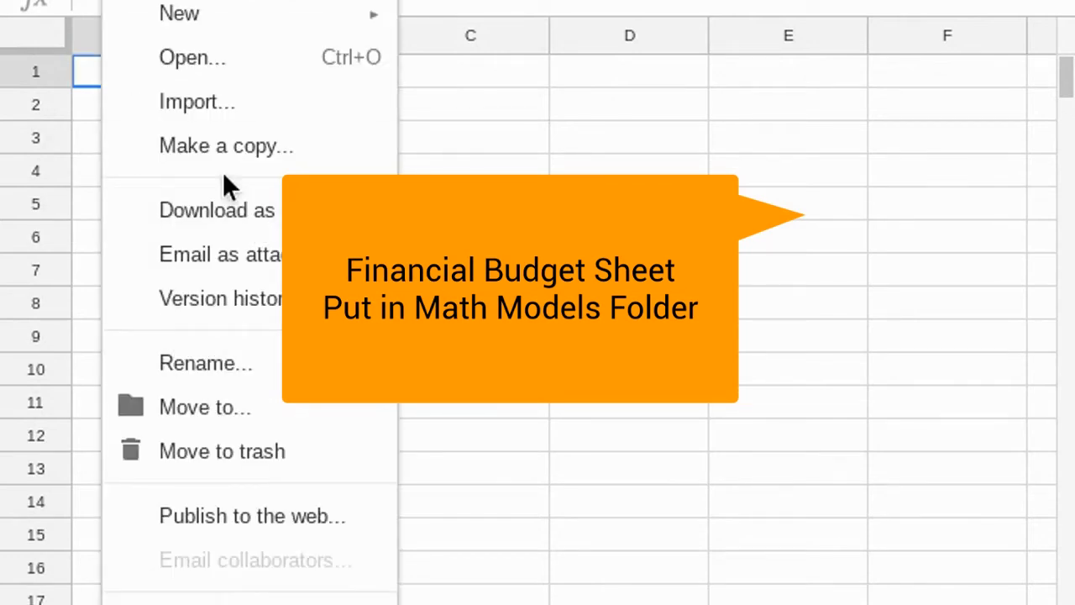
pyautogui.click(229, 409)
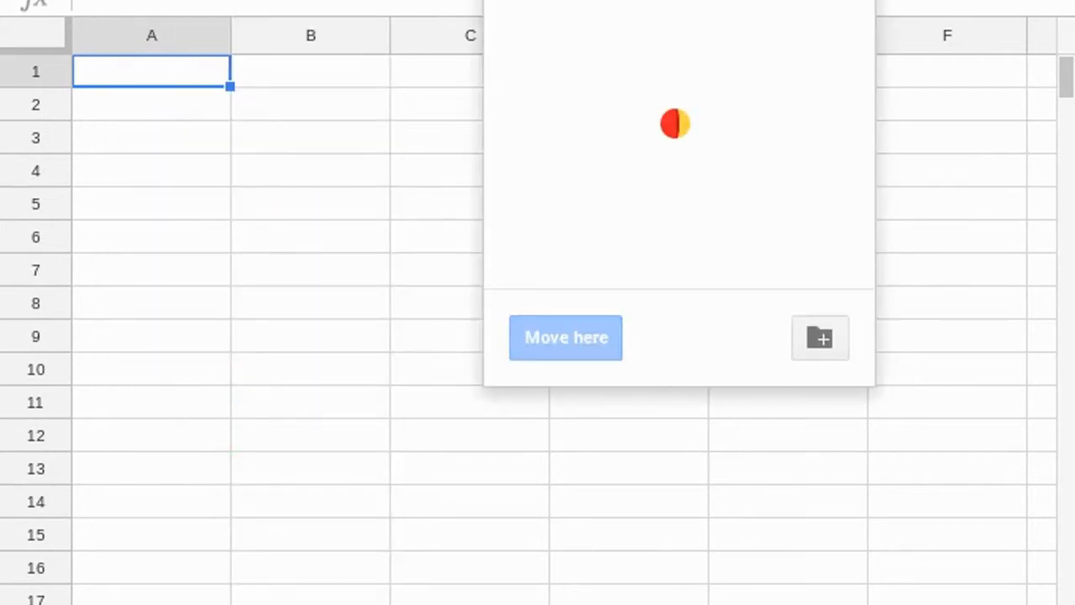
pyautogui.scroll(-7, 697, 142)
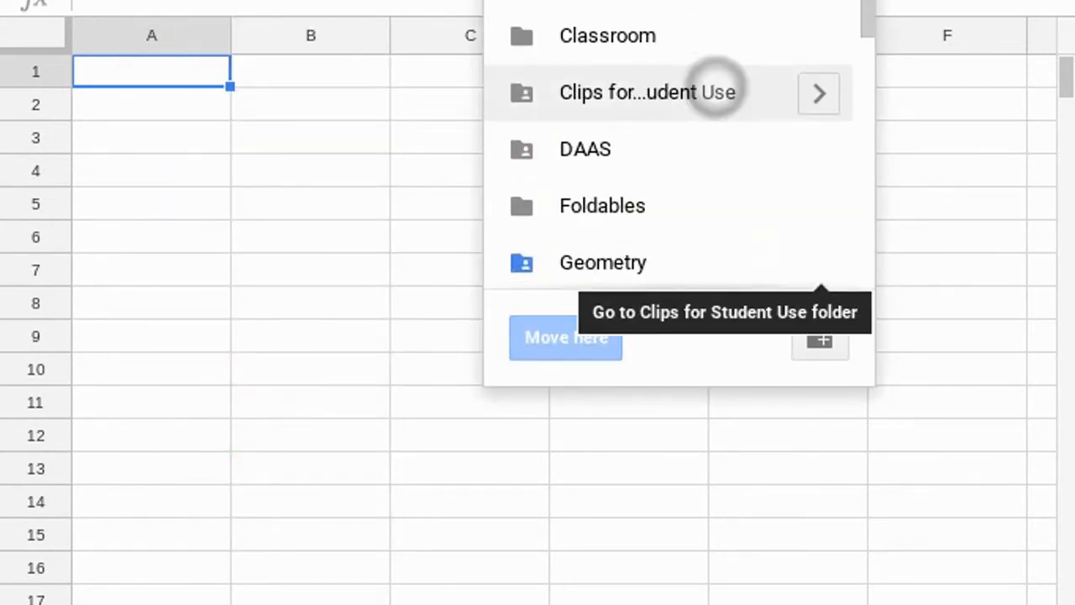
pyautogui.scroll(-5, 768, 115)
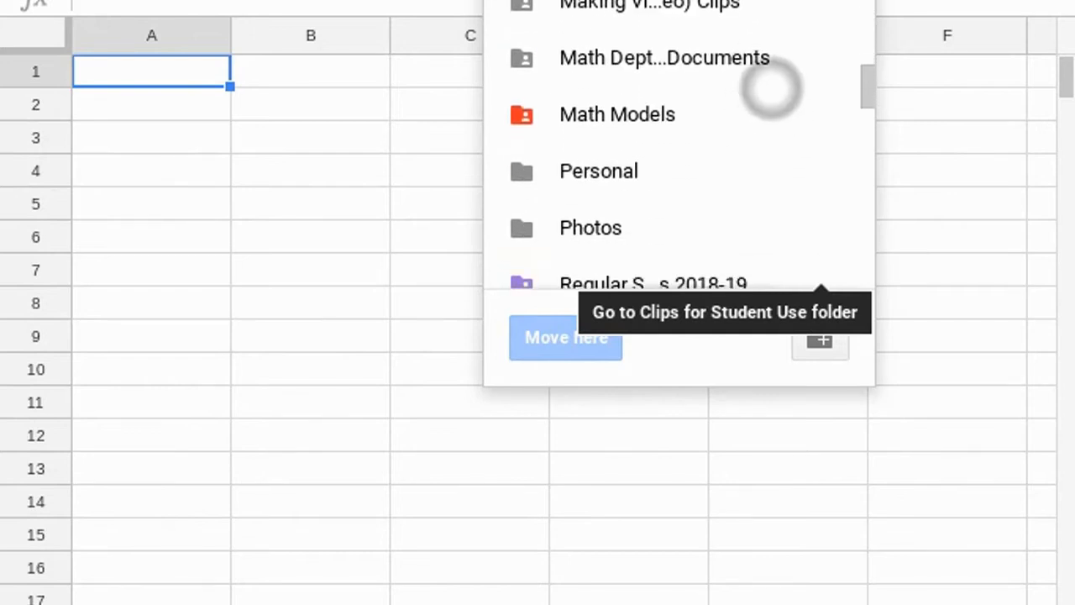
pyautogui.click(768, 109)
pyautogui.click(561, 335)
pyautogui.click(563, 336)
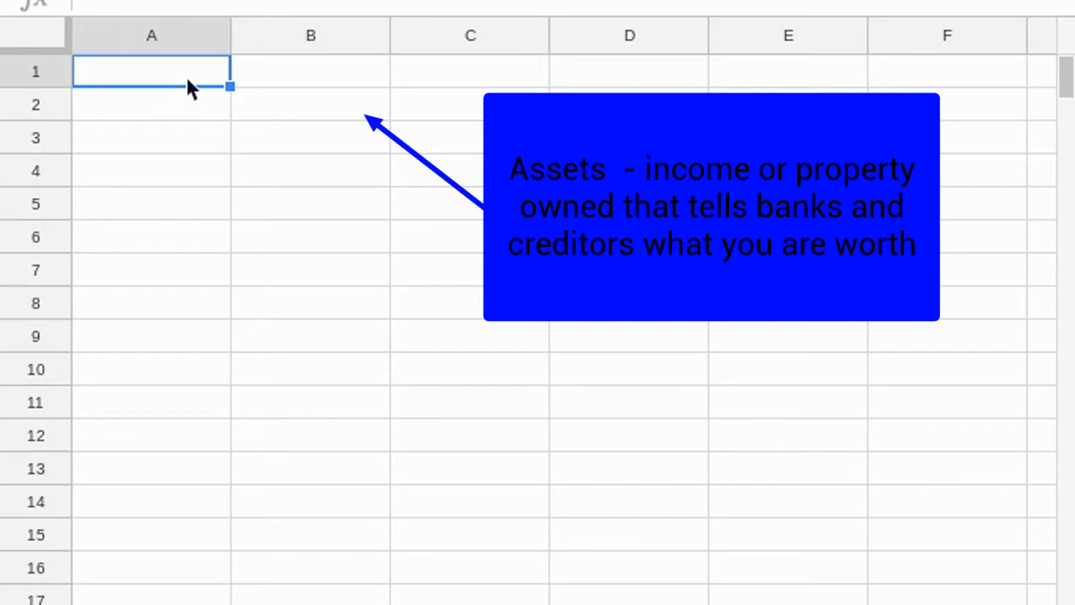
# Step: Enter "Income" in cell A1 and the note "**After Taxes and SS" in cell C1
pyautogui.write('Income')
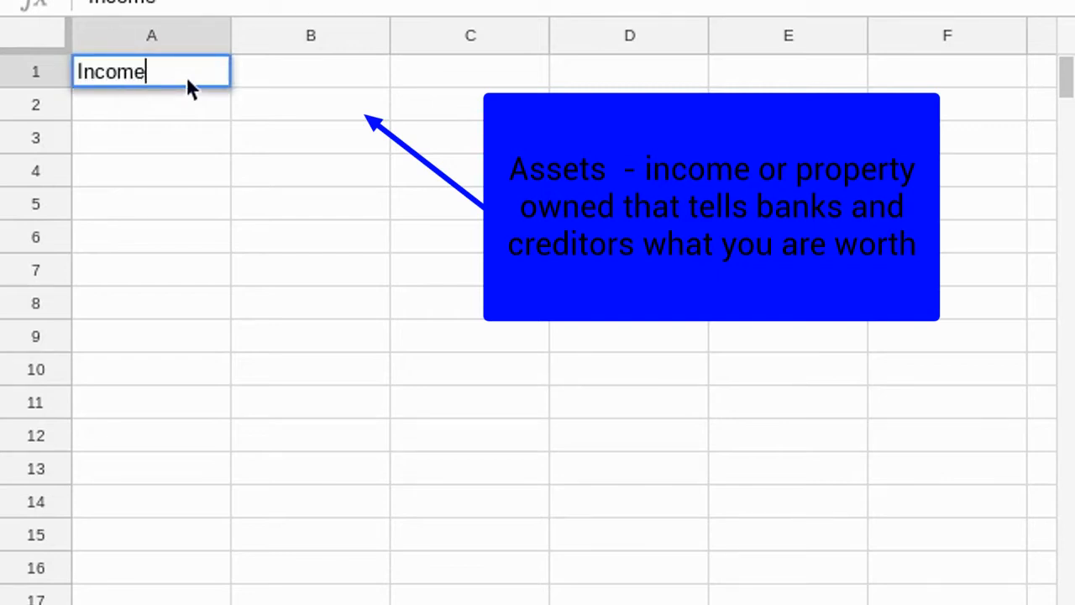
pyautogui.press('Tab')
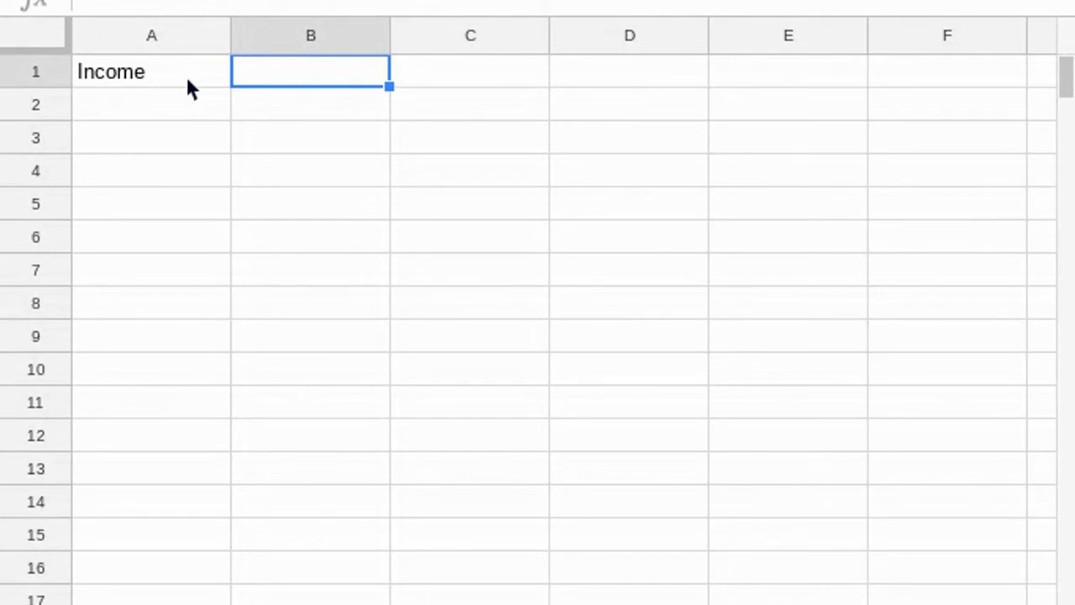
pyautogui.press('Right')
pyautogui.write('**Af')
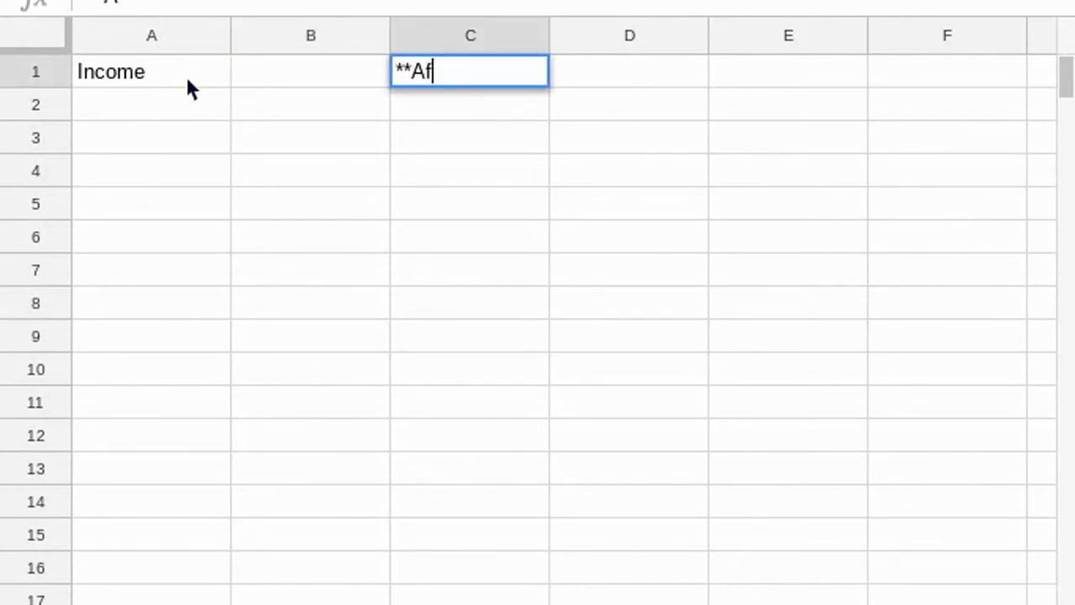
pyautogui.write('ter Taxes a')
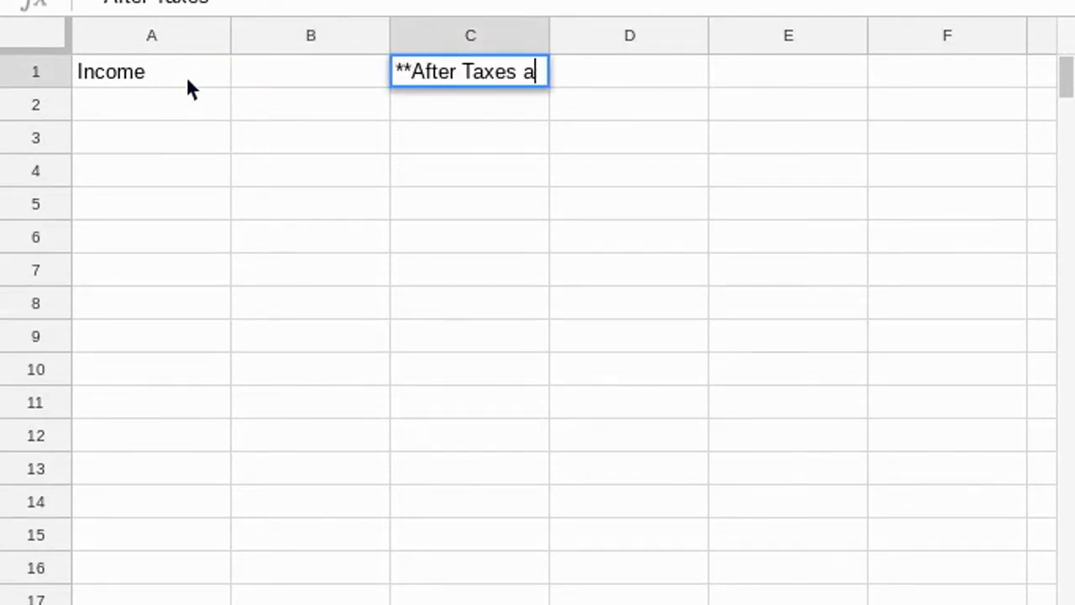
pyautogui.write('nd SSN')
pyautogui.press('BackSpace')
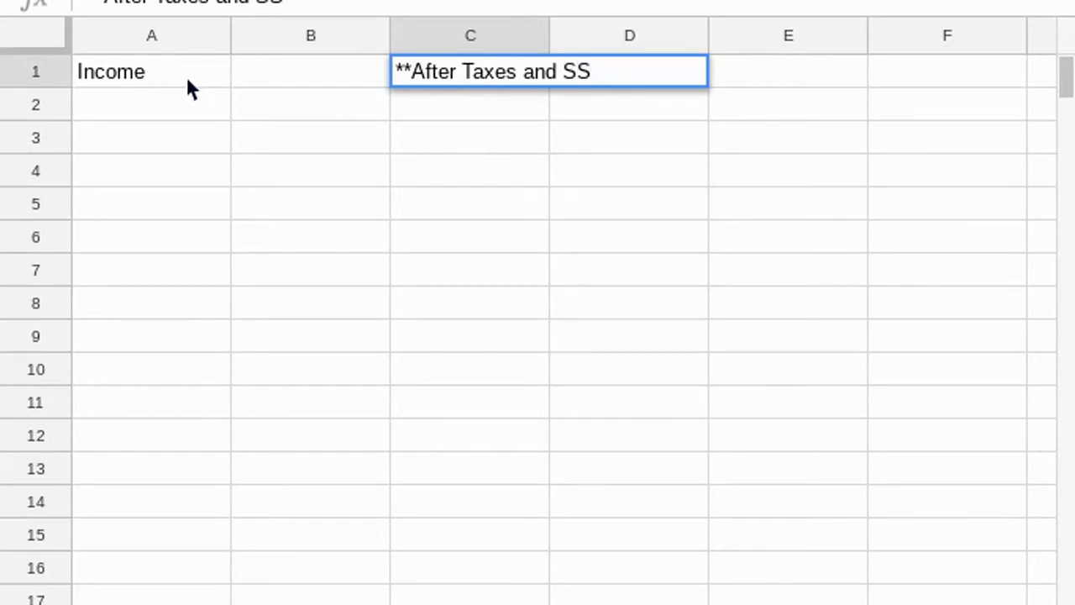
pyautogui.press('Return')
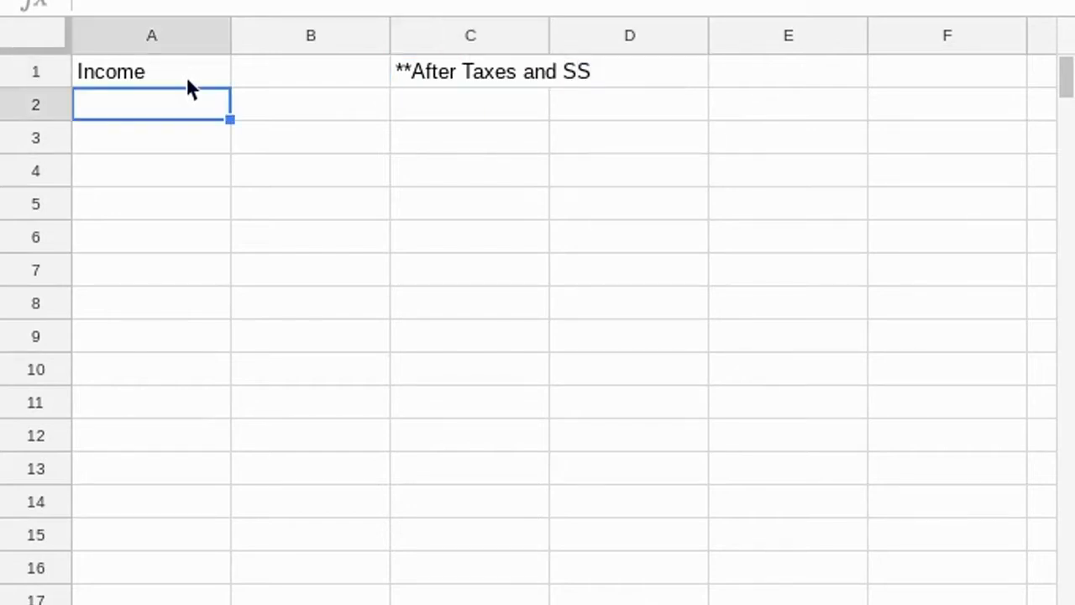
# Step: Append "- Net Pay" to the end of the note in cell C1
pyautogui.doubleClick(439, 69)
pyautogui.write('- Net Pay')
pyautogui.press('Return')
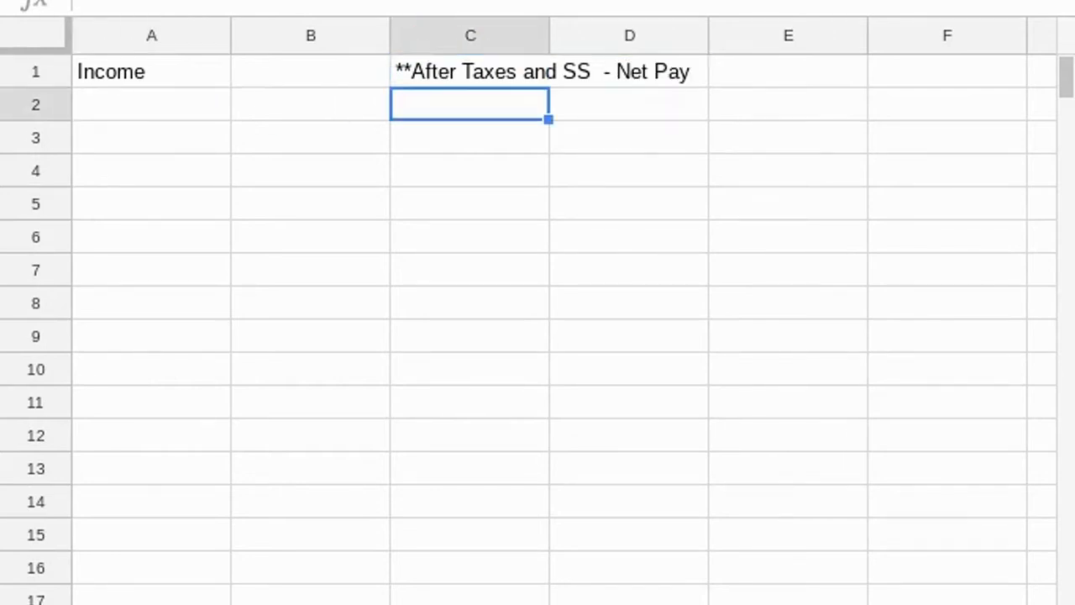
# Step: Enter the labels "Expenses:" in cell A3 and "Fixed Expenses" in cell A4
pyautogui.click(141, 142)
pyautogui.write('Exp')
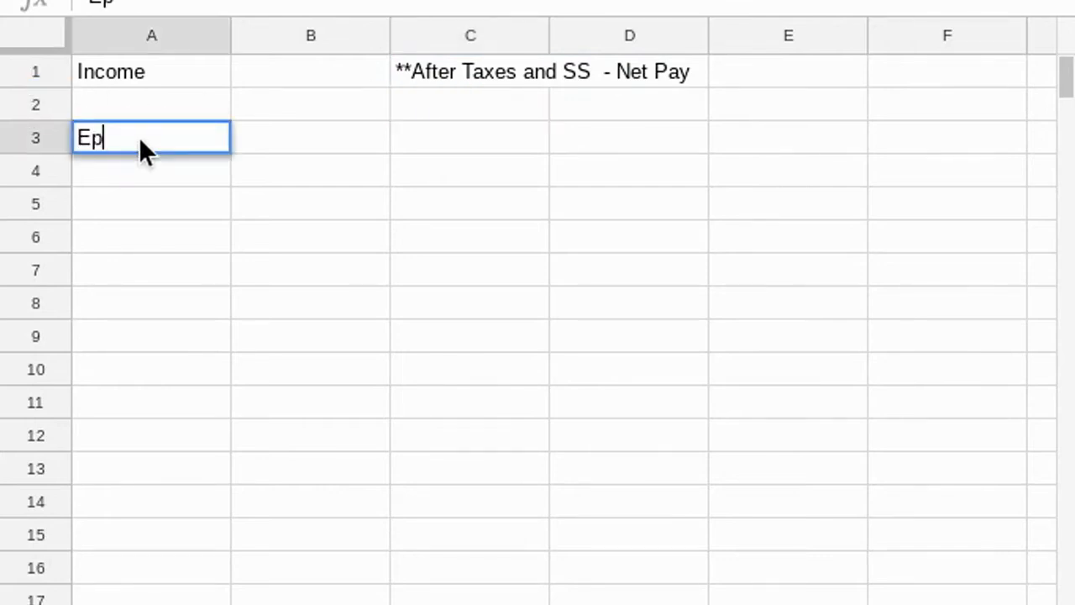
pyautogui.write('ense')
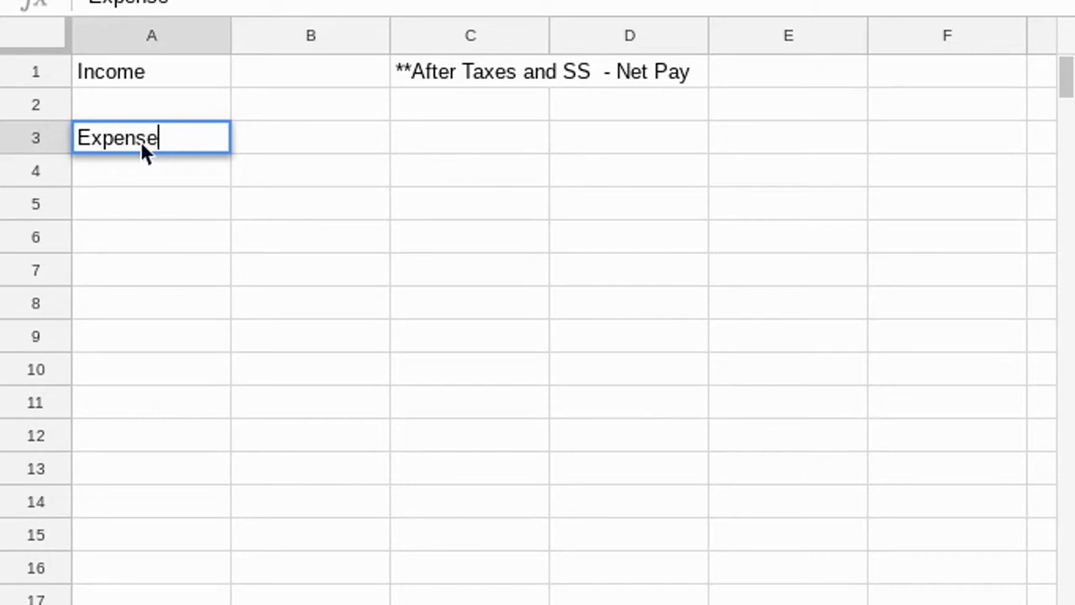
pyautogui.write('s:')
pyautogui.press('Return')
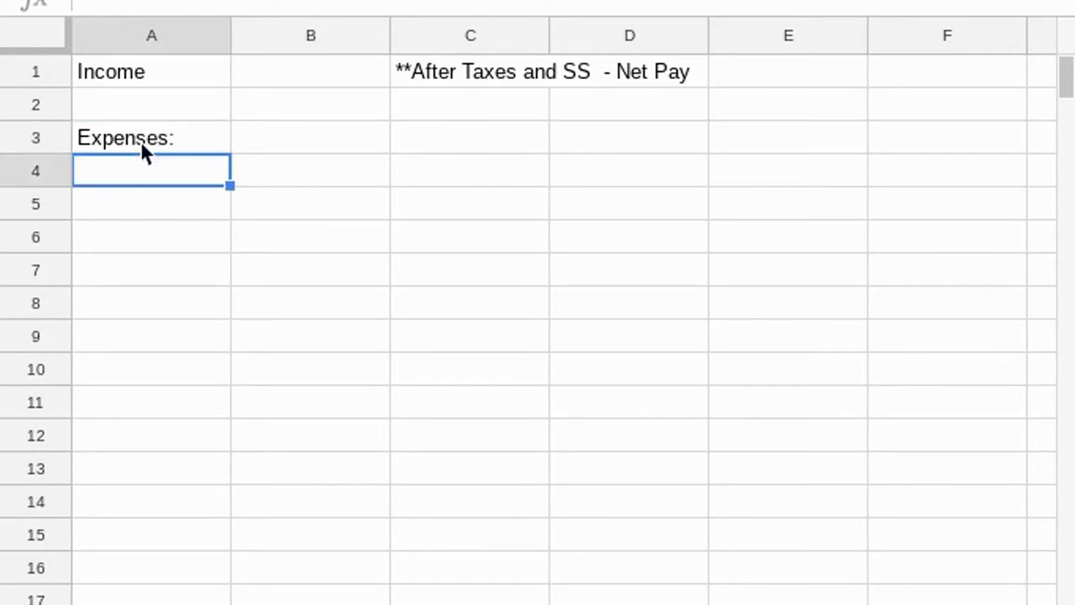
pyautogui.write('Fixed ')
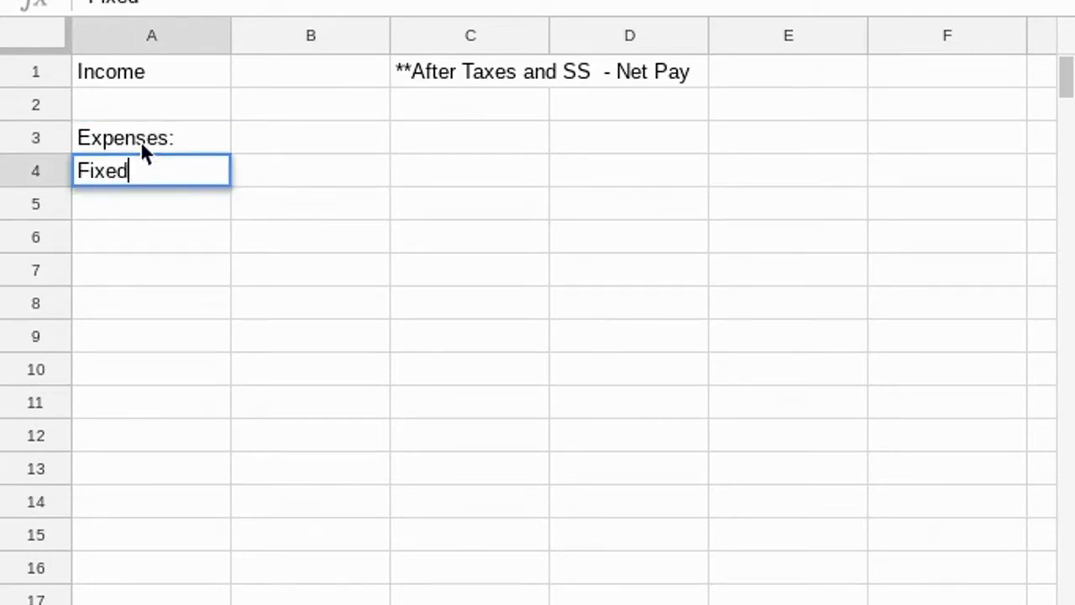
pyautogui.write('Expenses')
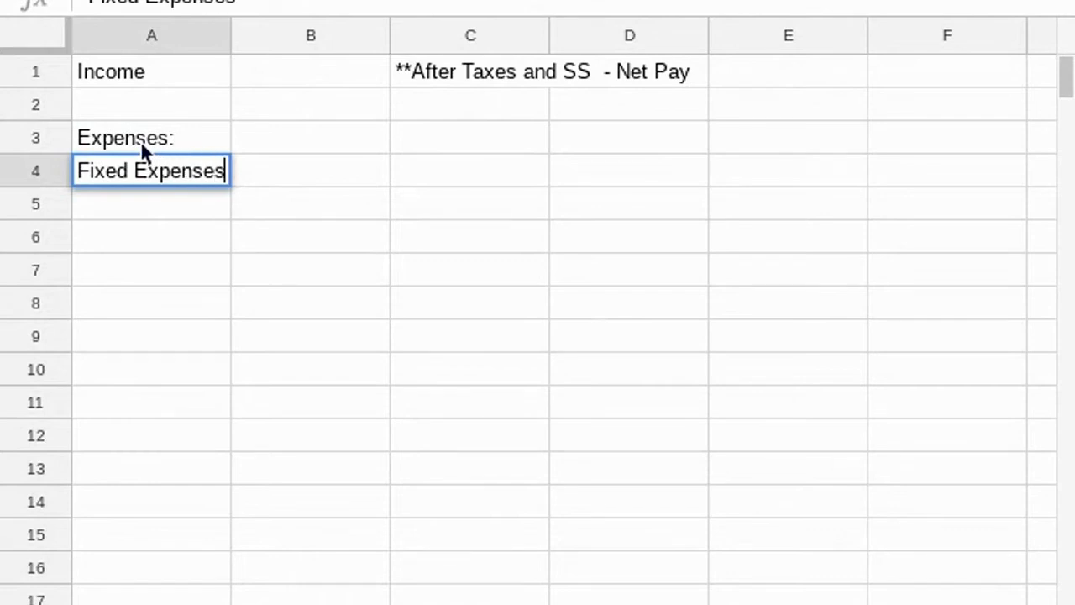
pyautogui.press('Return')
# Step: Enter "Variable Expenses" in cell A10 and widen column A to fit the label
pyautogui.press('Return')
pyautogui.press('Return')
pyautogui.press('Return')
pyautogui.press('Return')
pyautogui.press('Return')
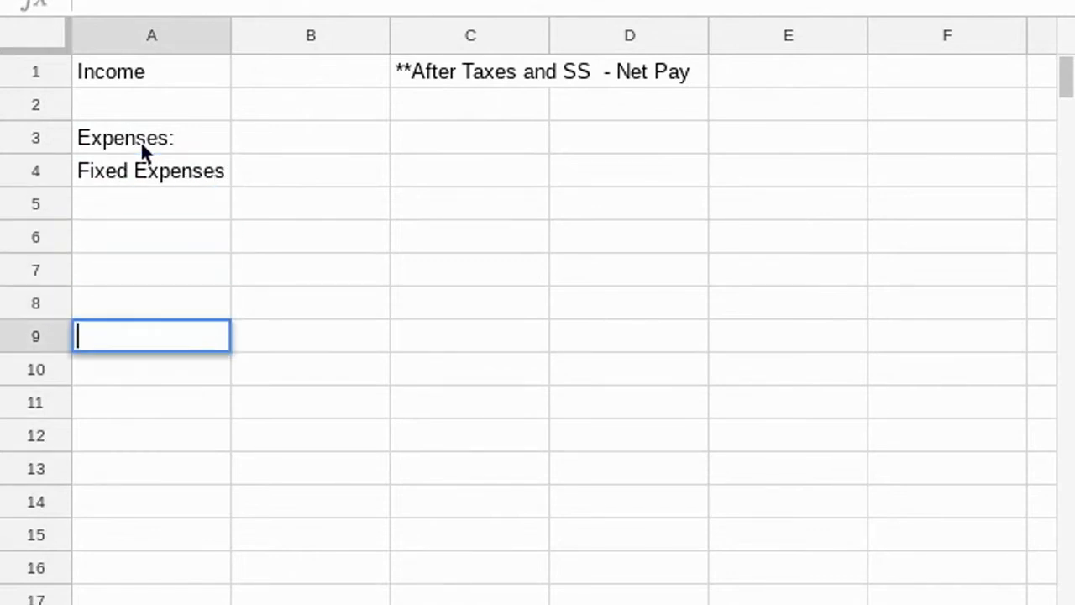
pyautogui.write('Variabl')
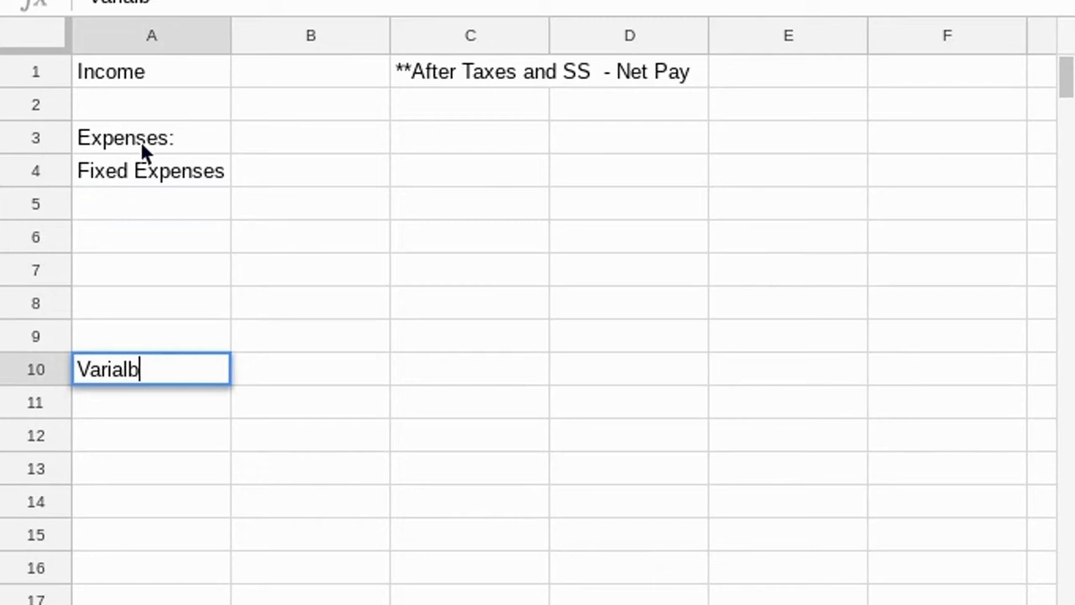
pyautogui.write('e Expens')
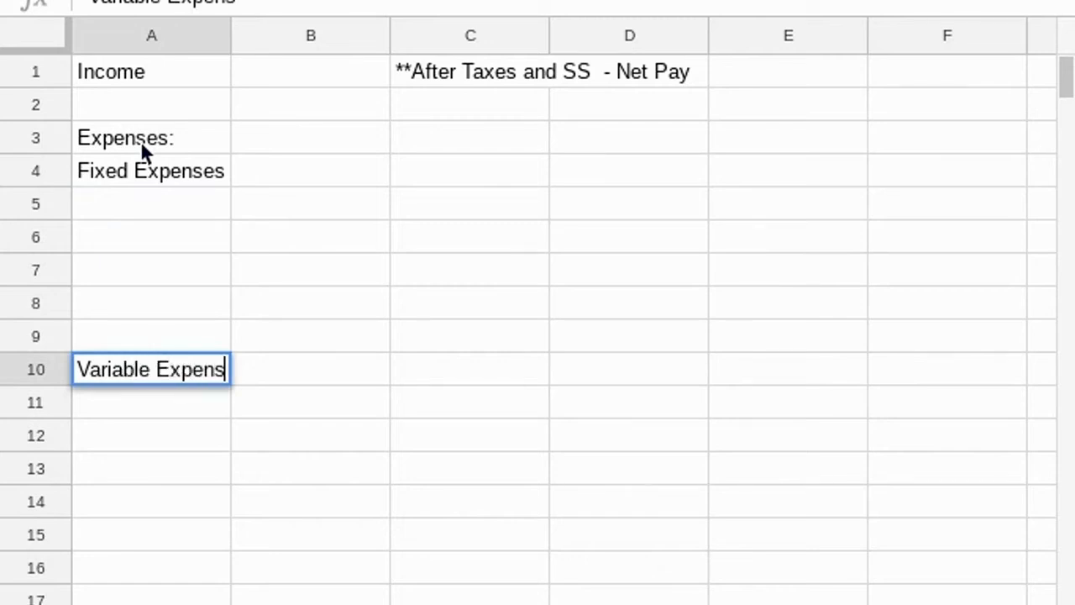
pyautogui.write('es')
pyautogui.press('Home')
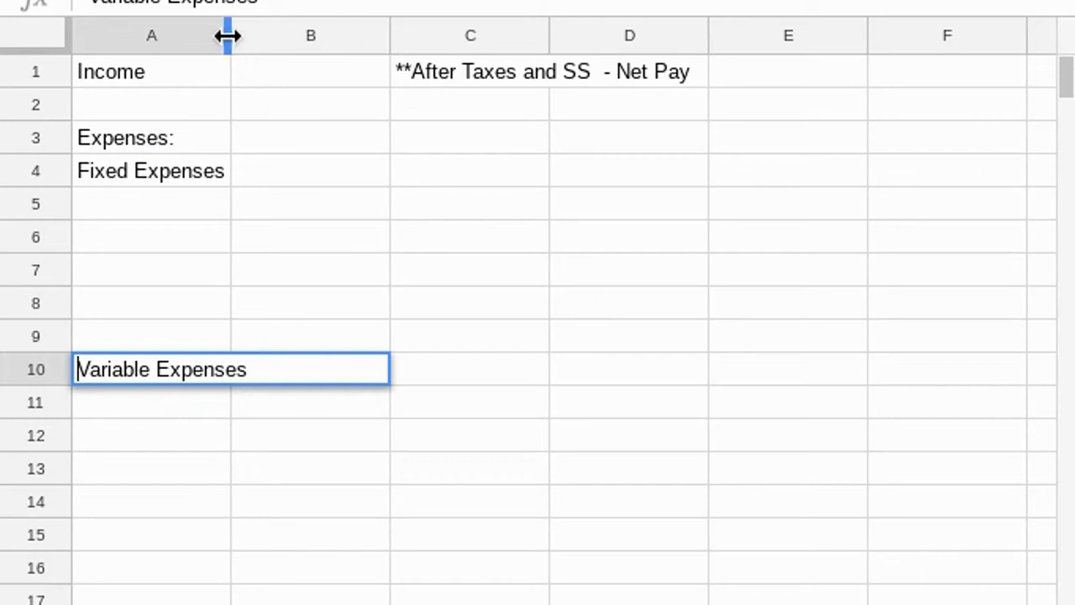
pyautogui.moveTo(231, 36); pyautogui.dragTo(274, 47)
# Step: Enter the definition "- expenses that don't change from month to month" in cell B4 beside Fixed Expenses
pyautogui.click(288, 169)
pyautogui.write('- expenses ')
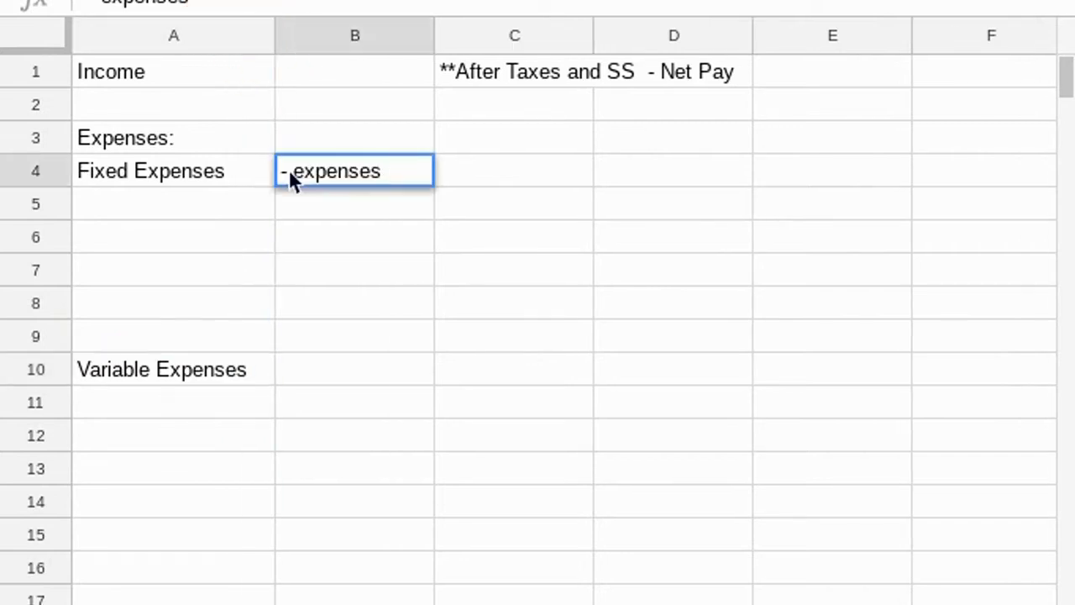
pyautogui.write('that done')
pyautogui.press('BackSpace')
pyautogui.write("'t ")
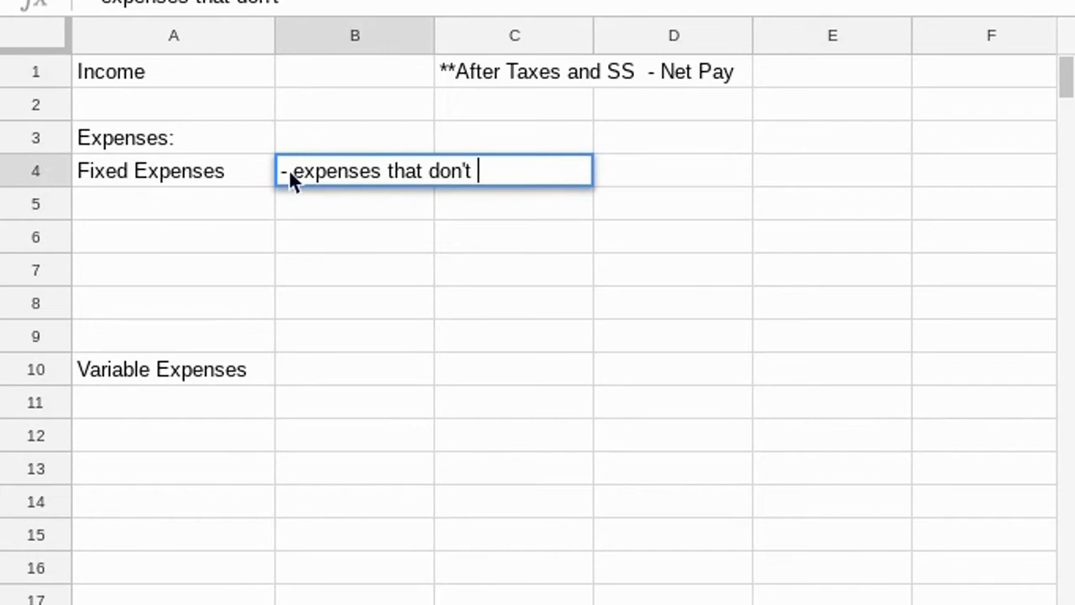
pyautogui.write('change from mo')
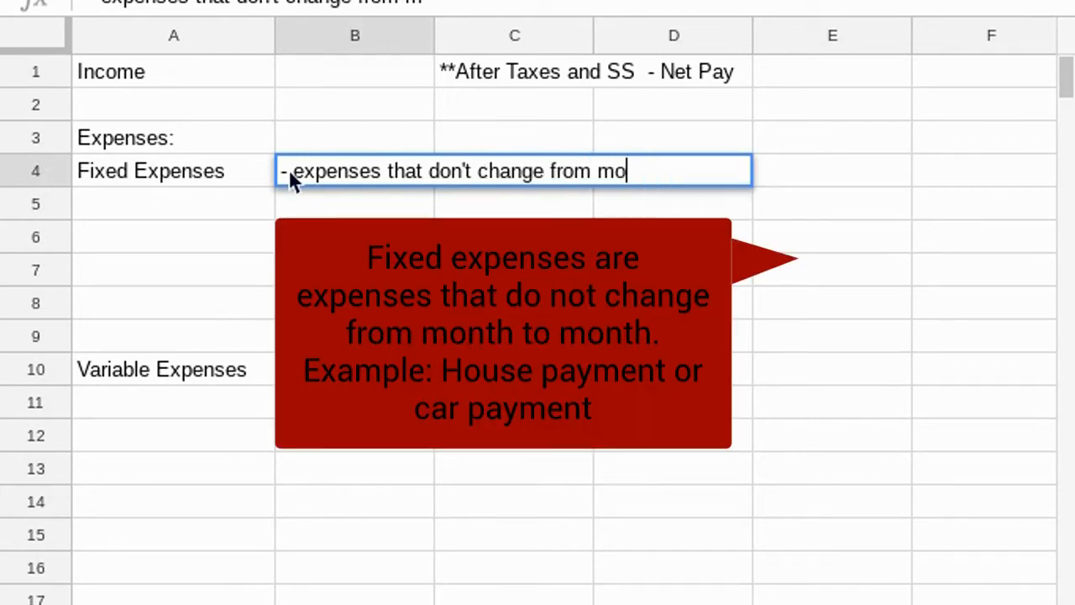
pyautogui.write('nth to month')
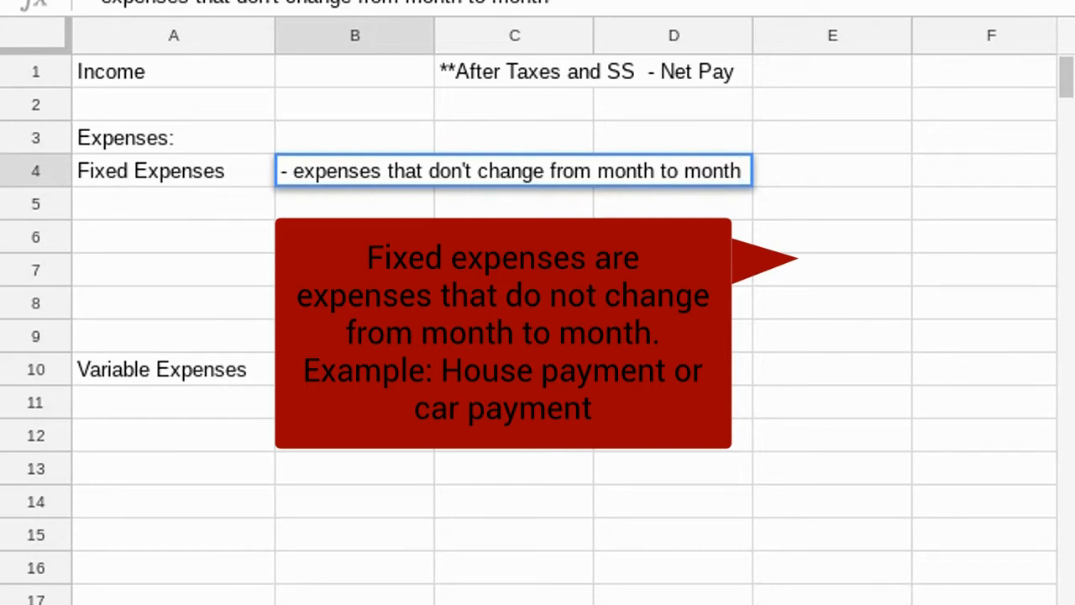
# Step: Enter the definition "- expense that do change from month to month" in cell B10 beside Variable Expenses
pyautogui.click(354, 370)
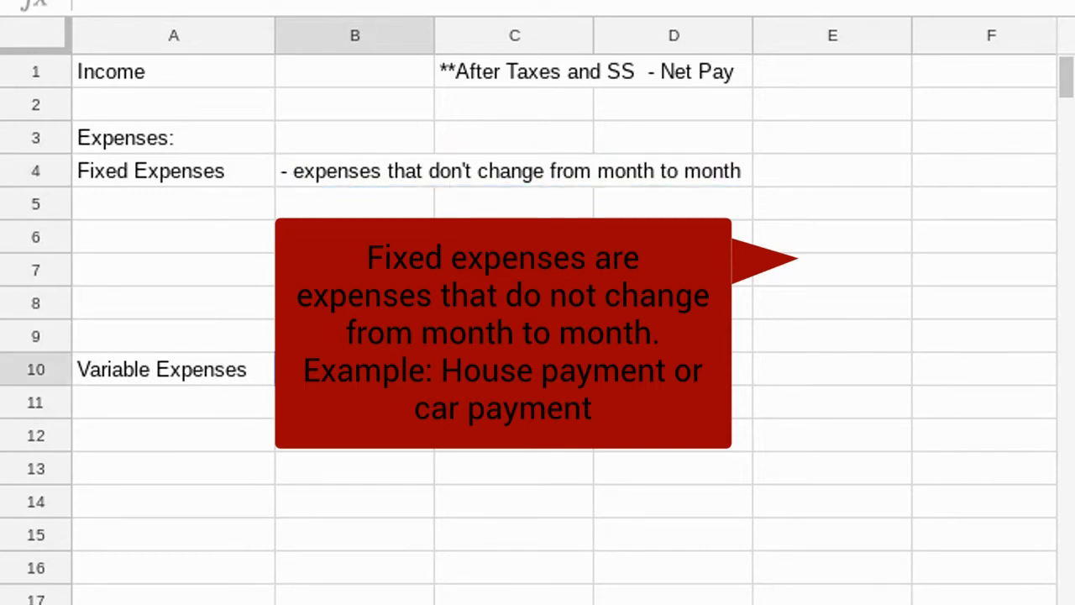
pyautogui.write('- ')
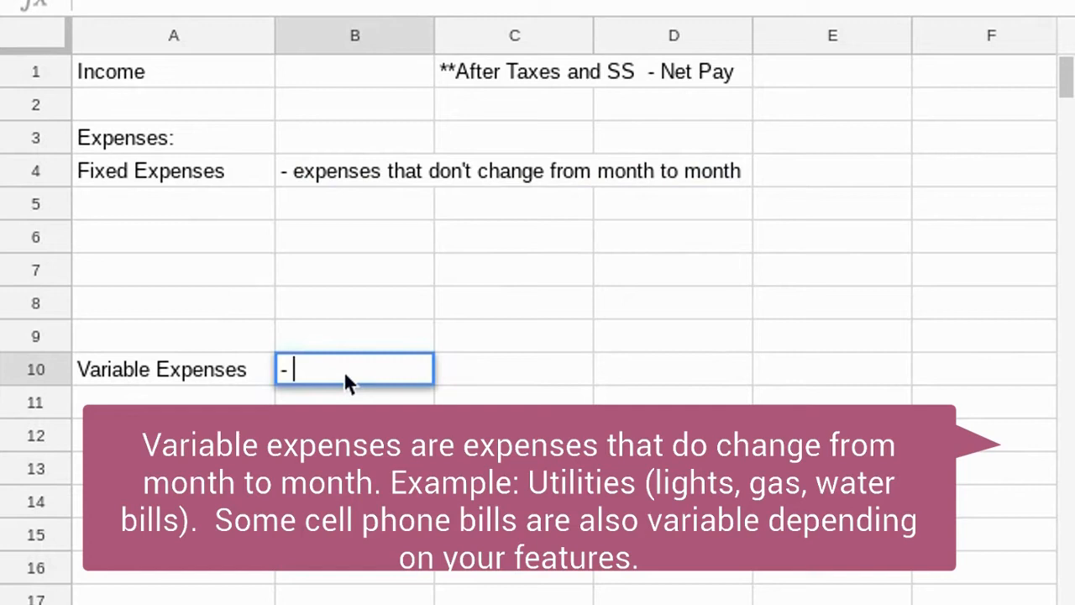
pyautogui.write('expense that')
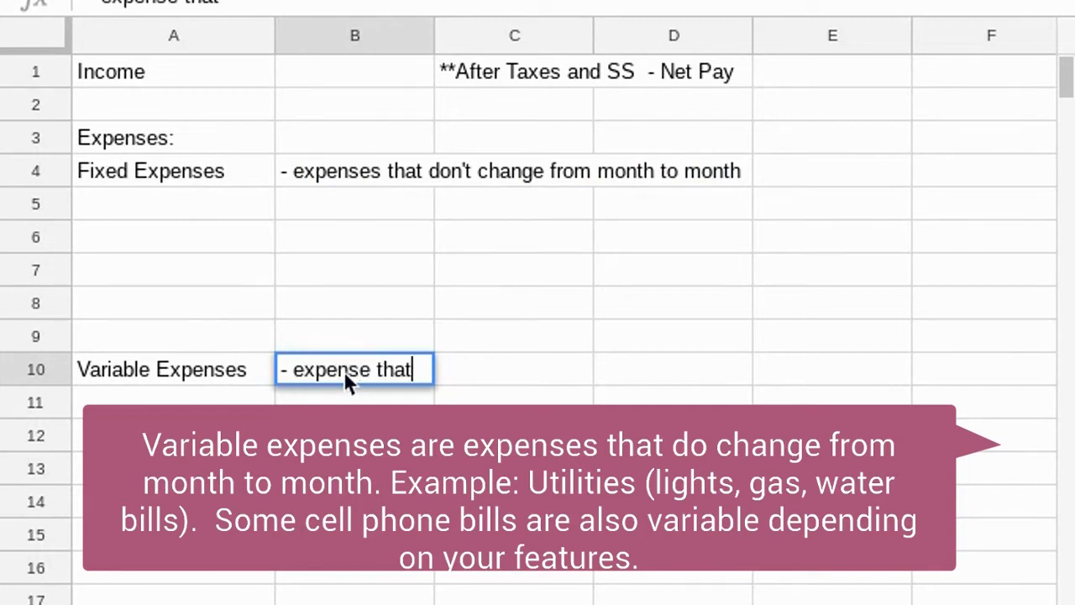
pyautogui.write(' do change f')
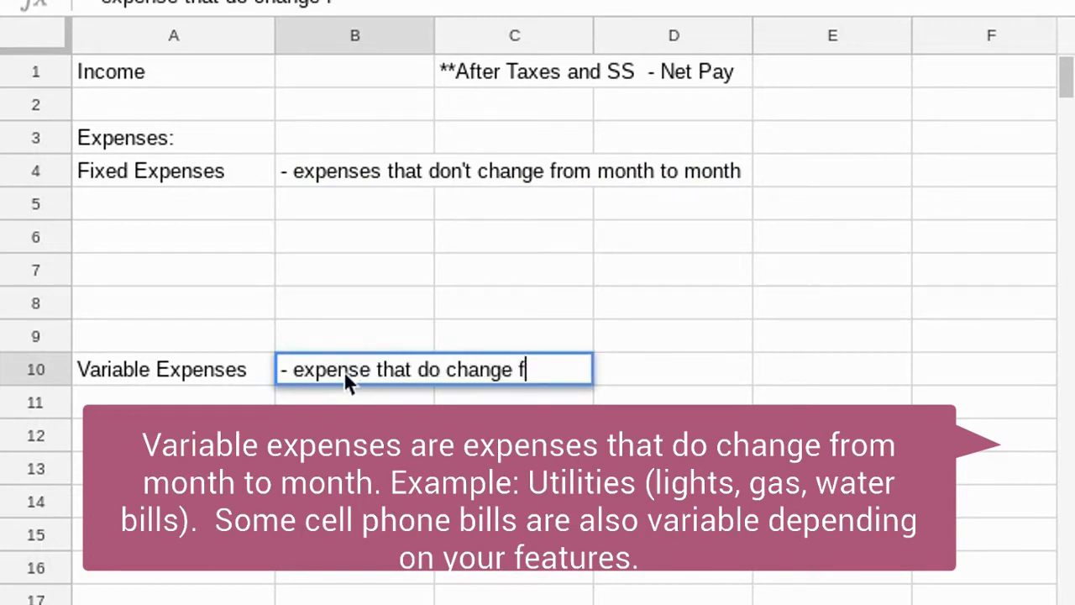
pyautogui.write('rom month ')
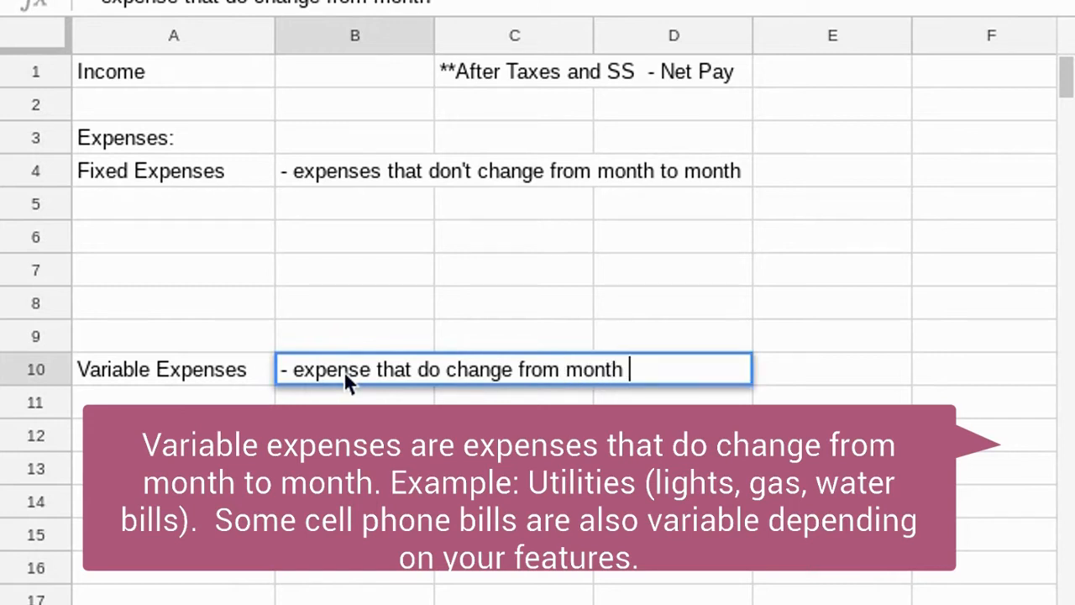
pyautogui.write('to month')
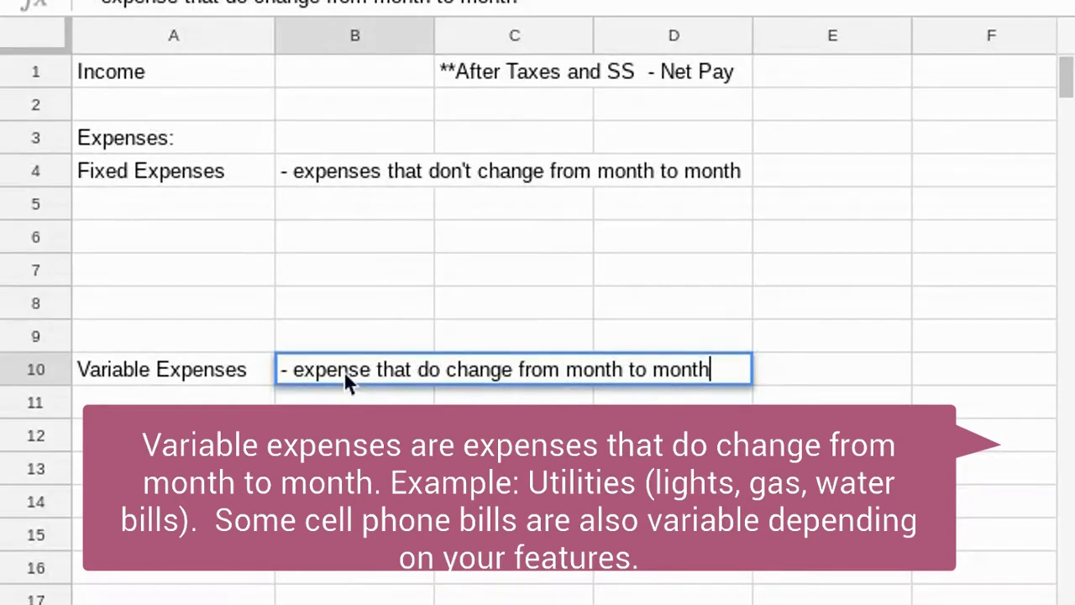
pyautogui.press('Return')
# Step: Enter the label "Emergency Fund/Savings" in cell A16 and widen column A to fit it
pyautogui.press('Return')
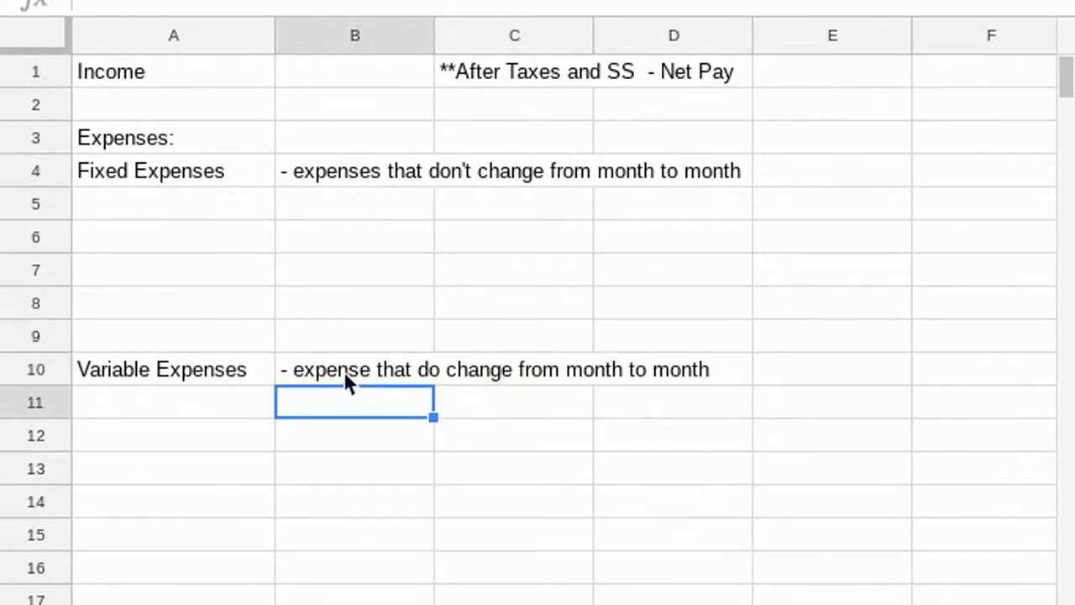
pyautogui.press('Return')
pyautogui.press('Return')
pyautogui.press('Return')
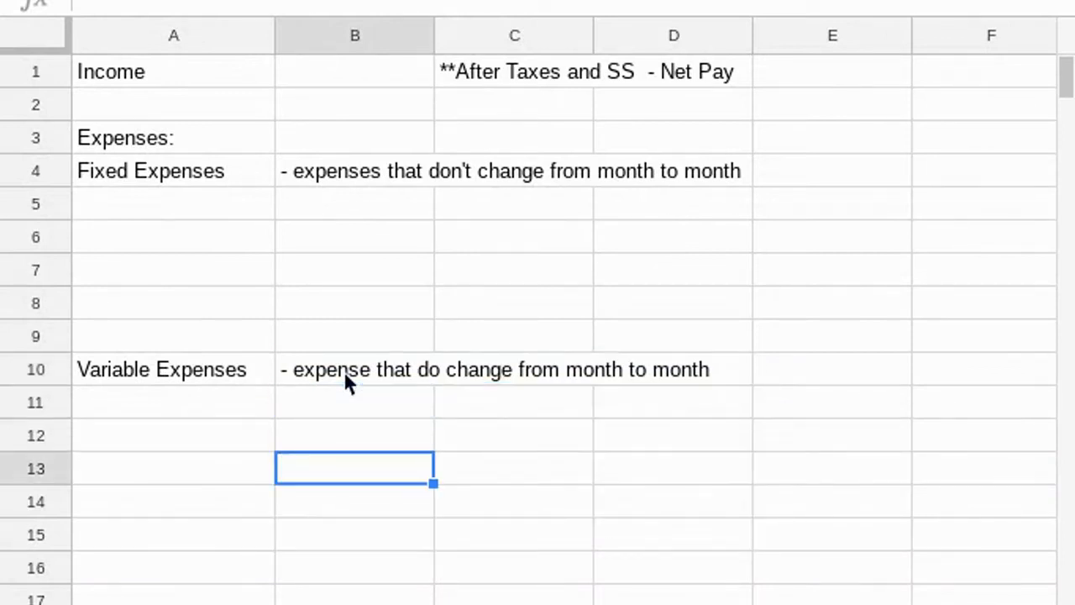
pyautogui.press('Return')
pyautogui.press('Return')
pyautogui.press('Return')
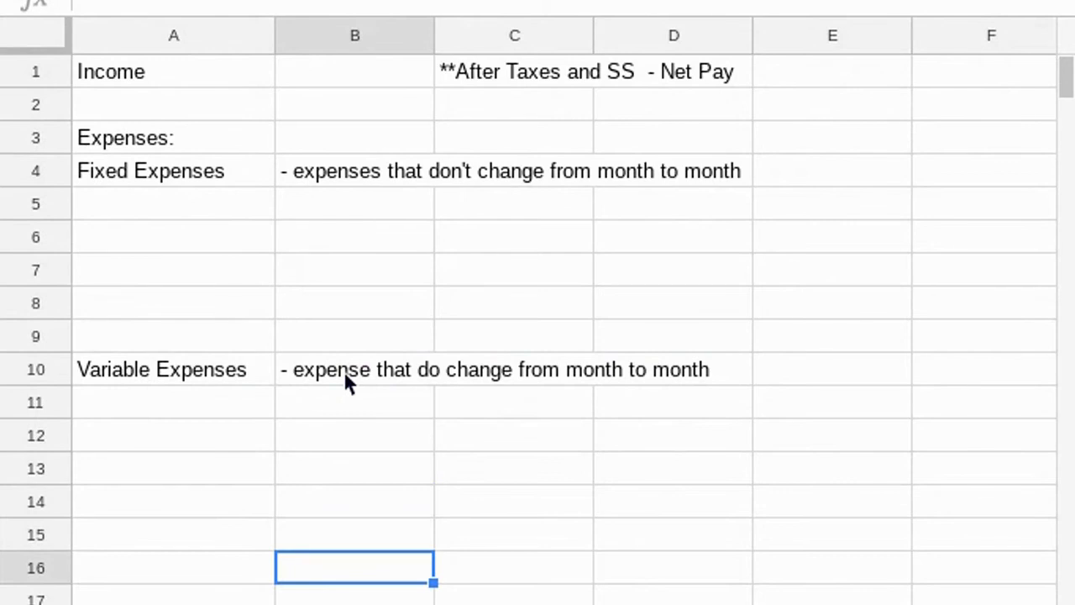
pyautogui.press('Left')
pyautogui.write('Em')
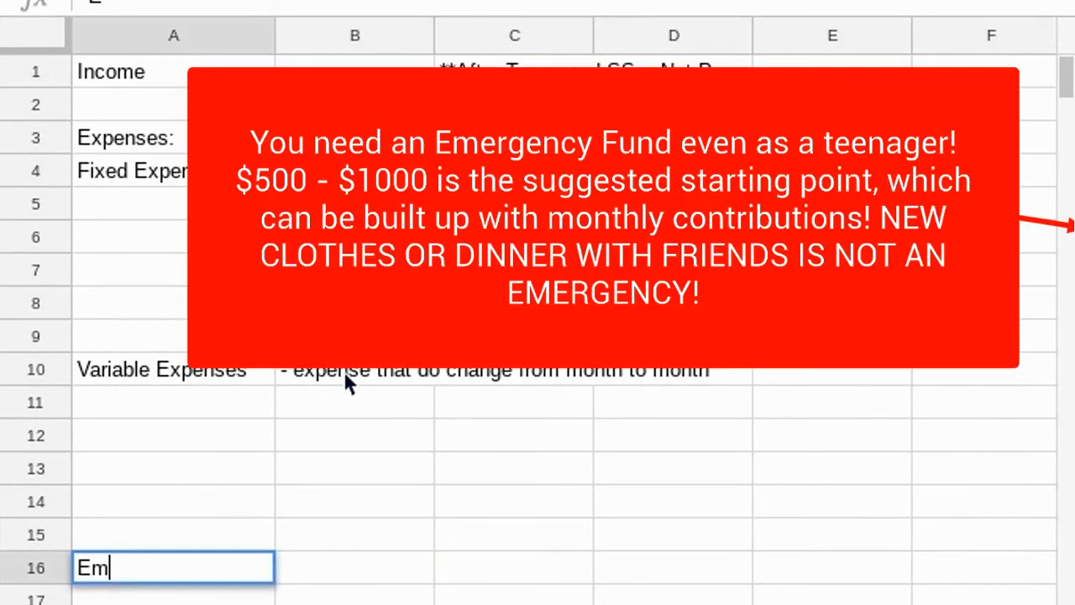
pyautogui.write('ergency F')
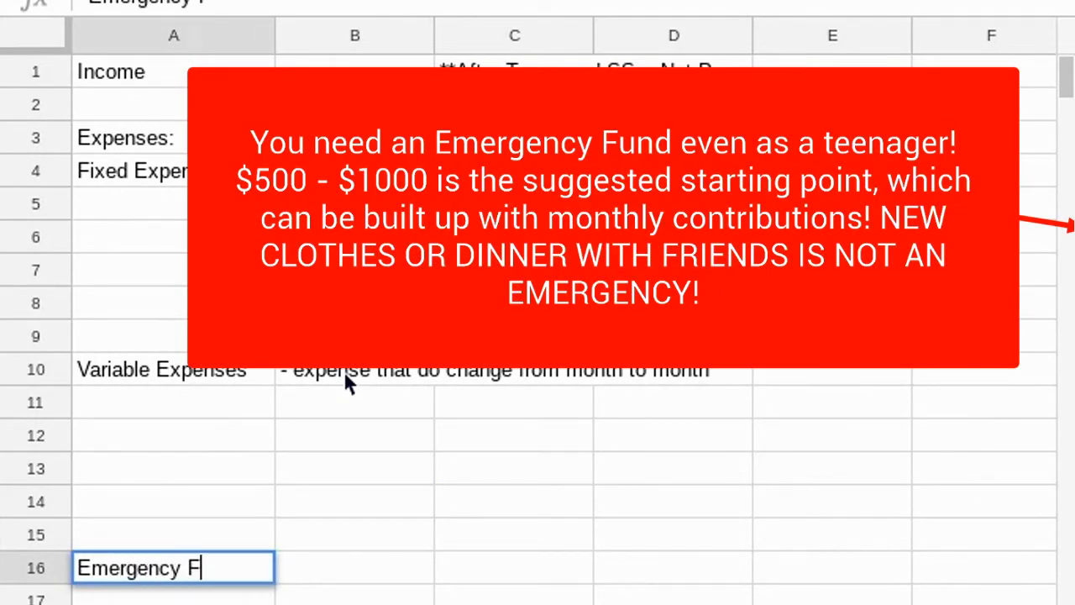
pyautogui.write('und/Savings')
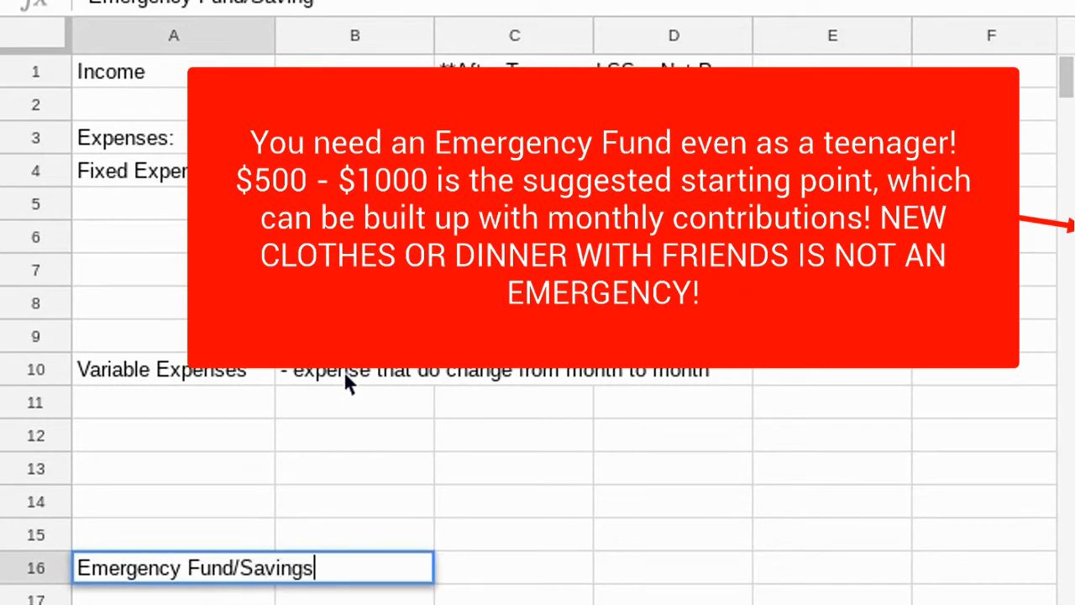
pyautogui.press('Return')
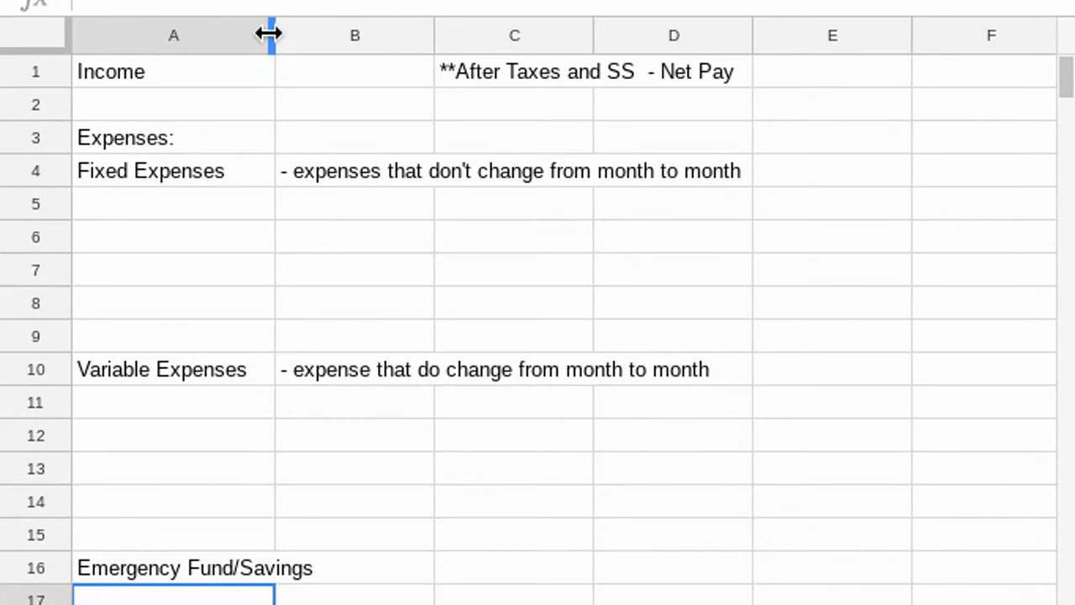
pyautogui.moveTo(275, 33); pyautogui.dragTo(324, 34)
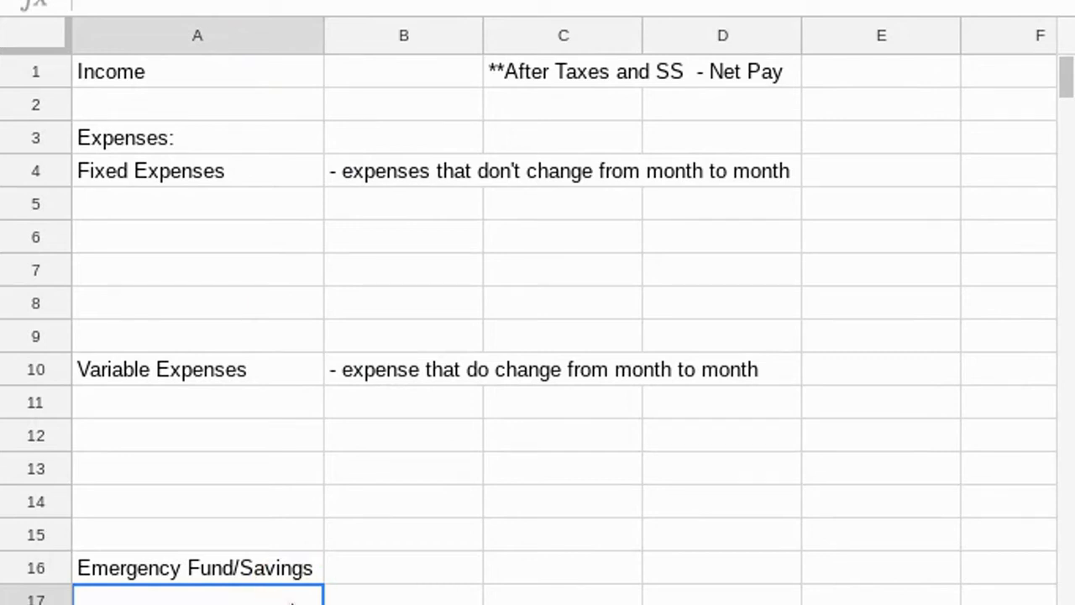
# Step: Enter "Emergency Fund" in cell A17 and "Sink Fund" in the cell below it
pyautogui.write('Emergency ')
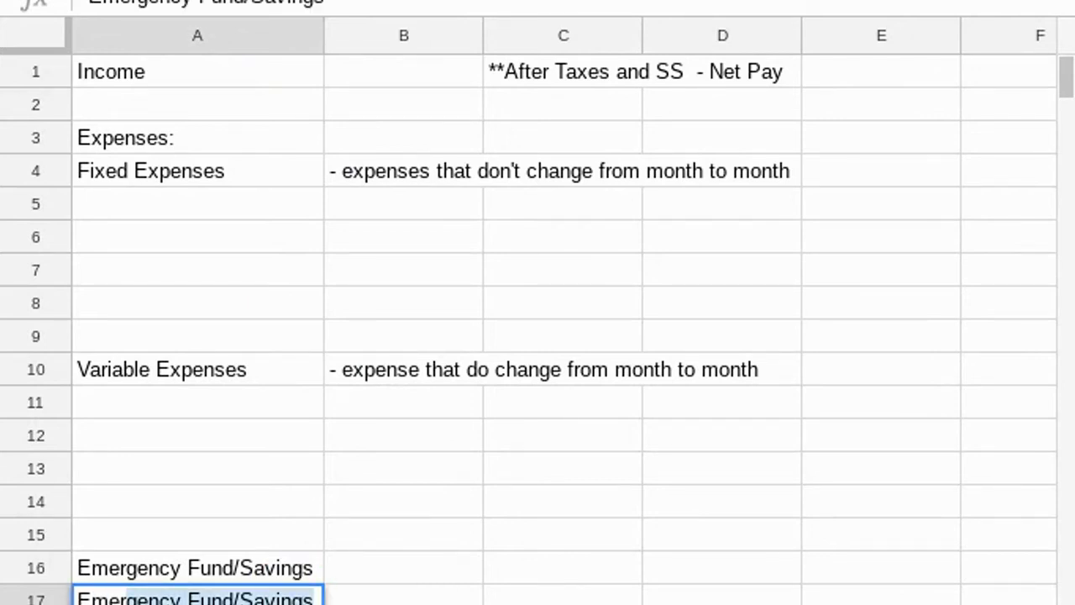
pyautogui.write('Fund')
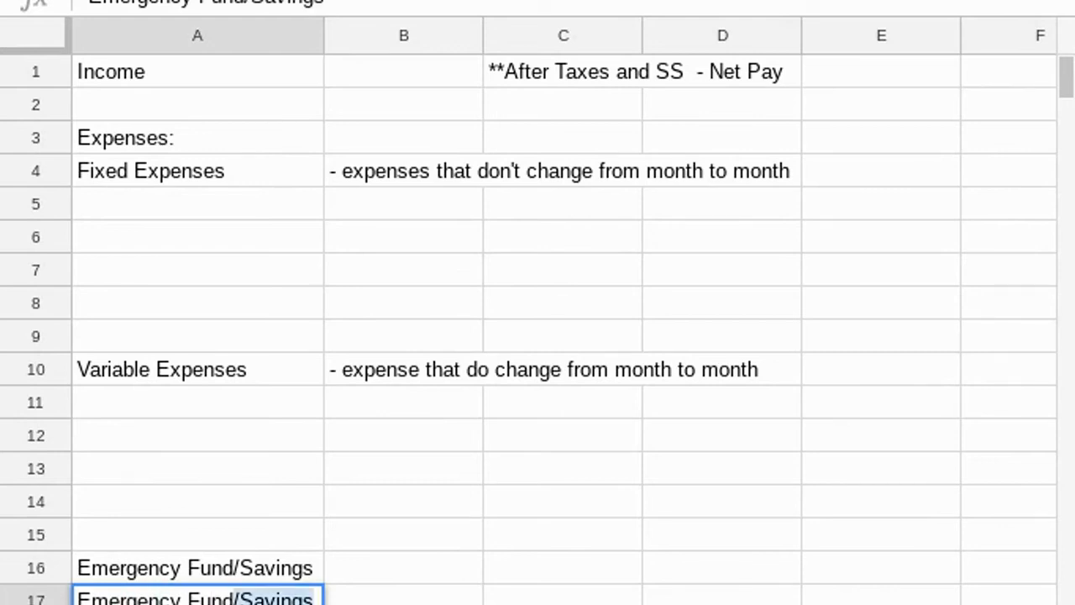
pyautogui.press('Return')
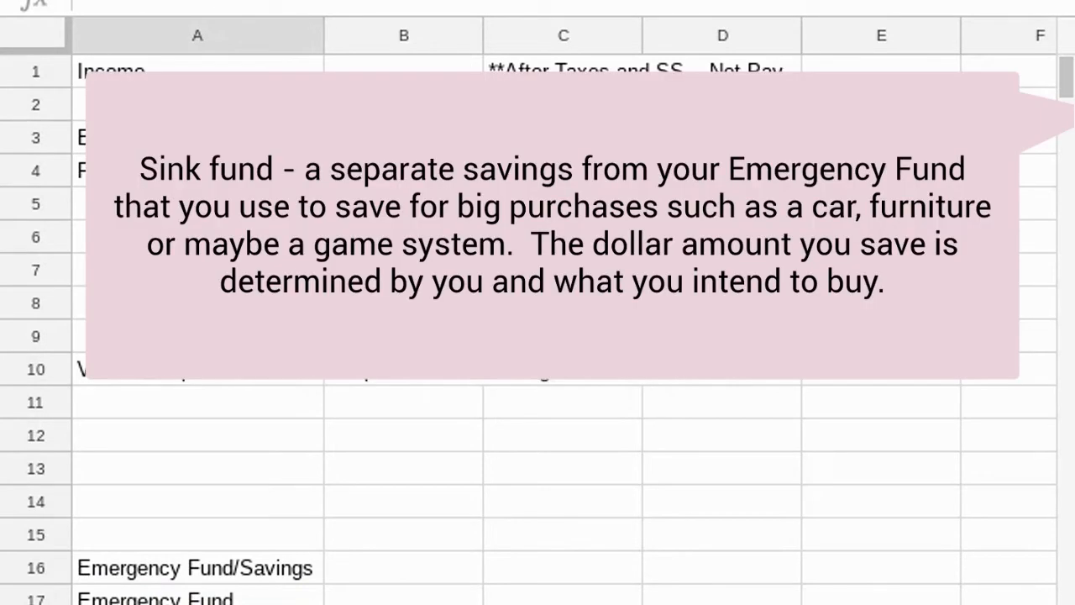
pyautogui.write('Sink Fund')
pyautogui.press('Return')
pyautogui.press('Up')
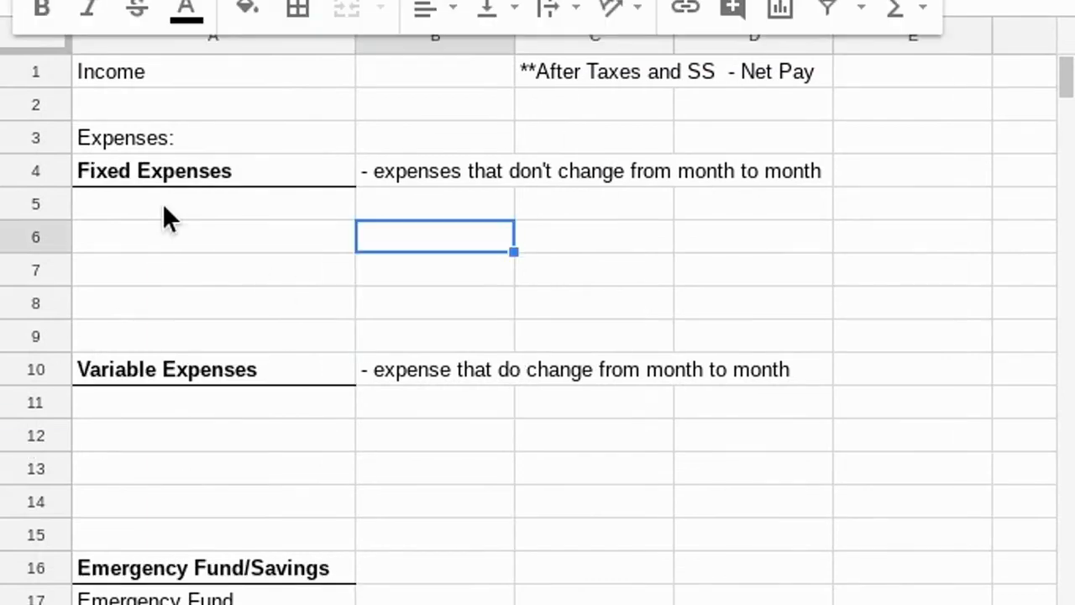
# Step: List Housing, Transportation, College and Retirement in cells A5 to A8 under Fixed Expenses
pyautogui.click(163, 203)
pyautogui.write('Housing')
pyautogui.press('Return')
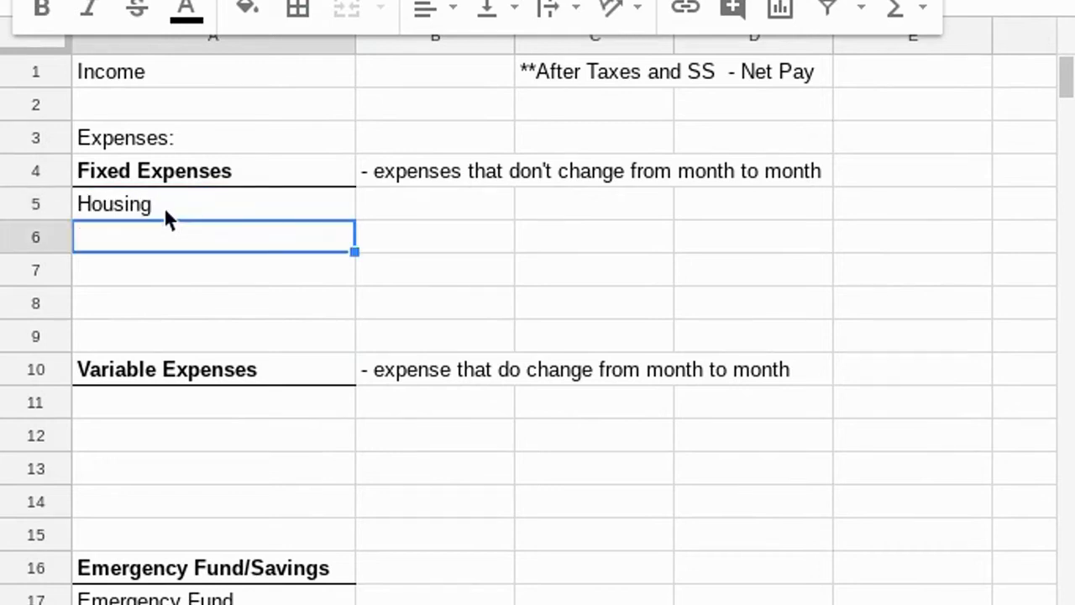
pyautogui.write('Transportation')
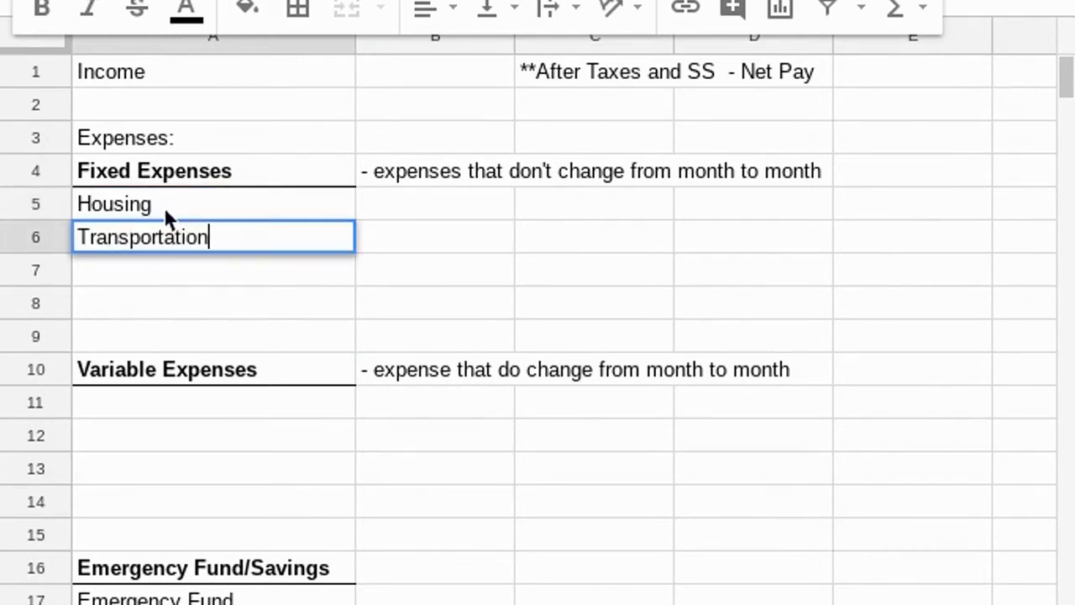
pyautogui.press('Return')
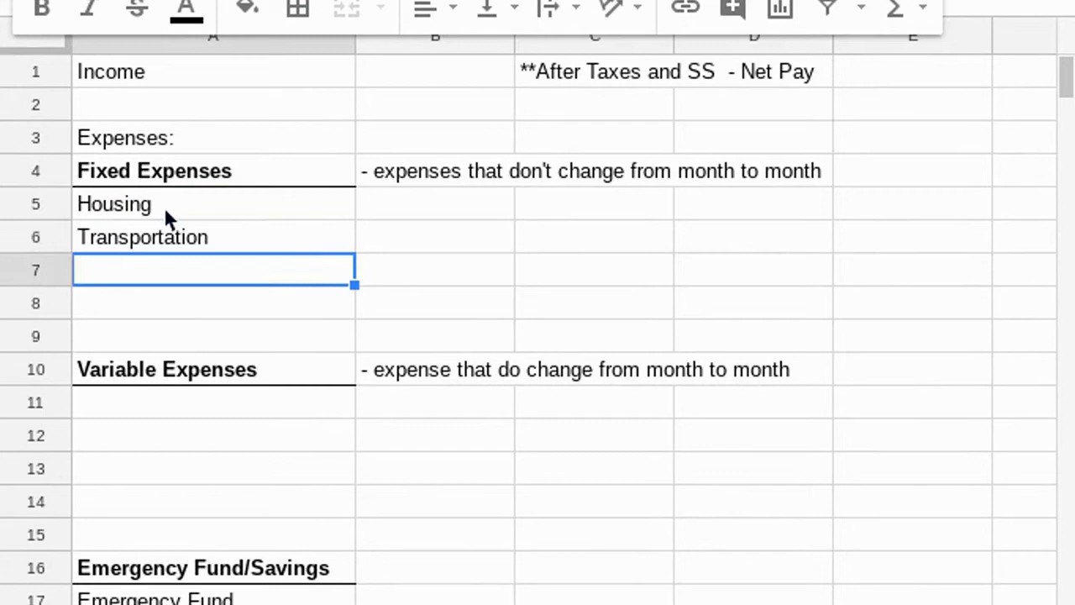
pyautogui.write('College')
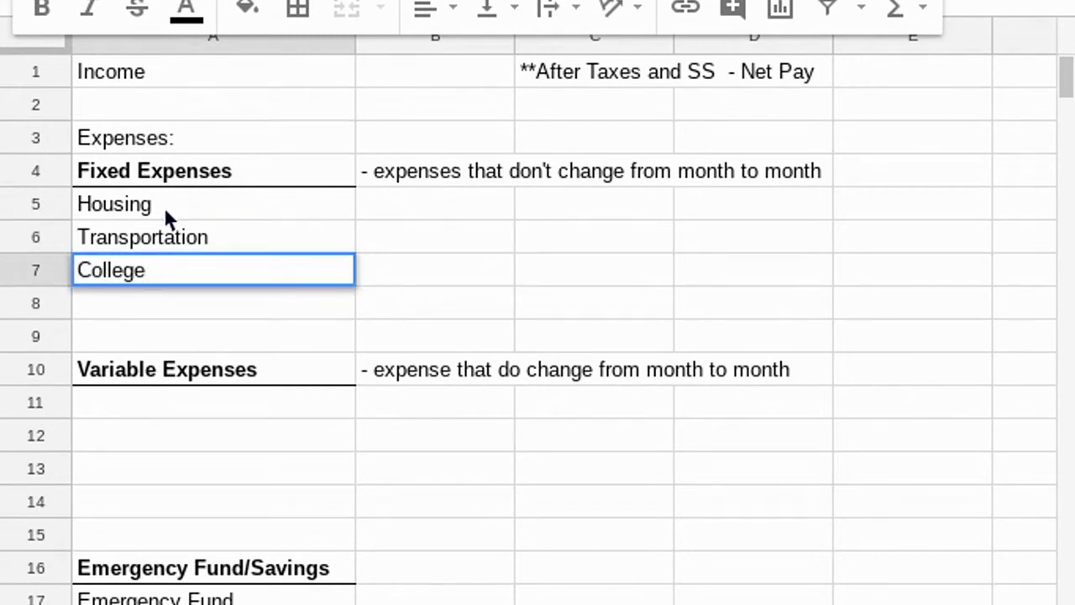
pyautogui.press('Return')
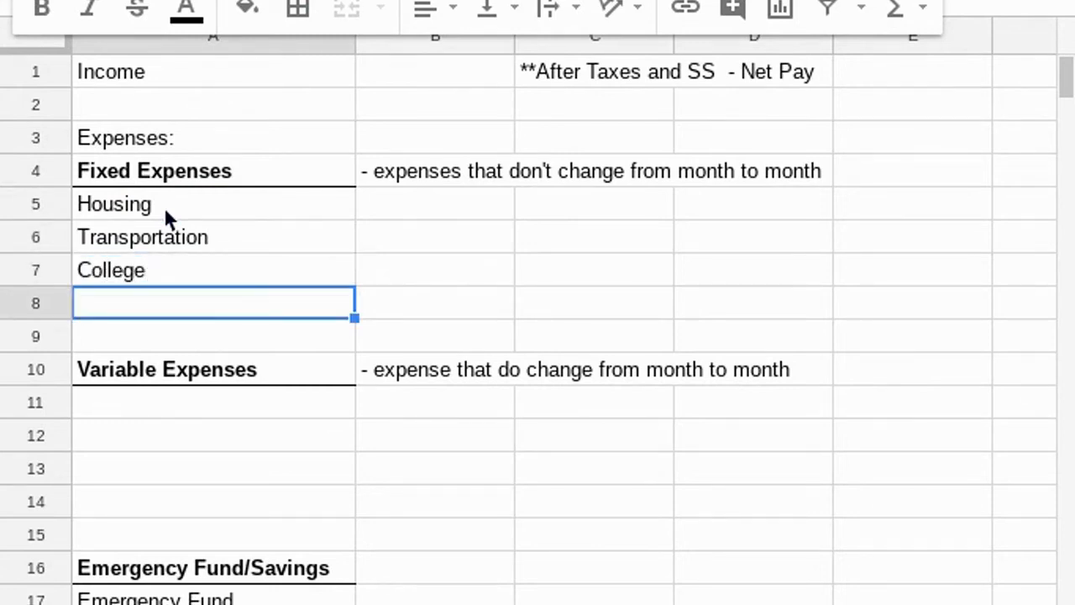
pyautogui.write('Retirement')
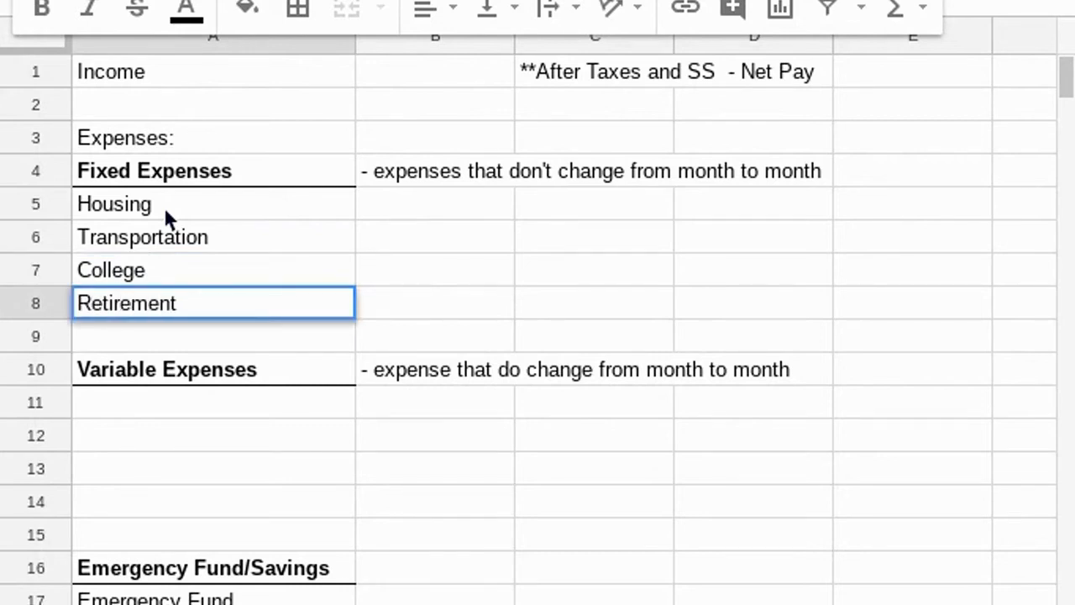
pyautogui.press('Return')
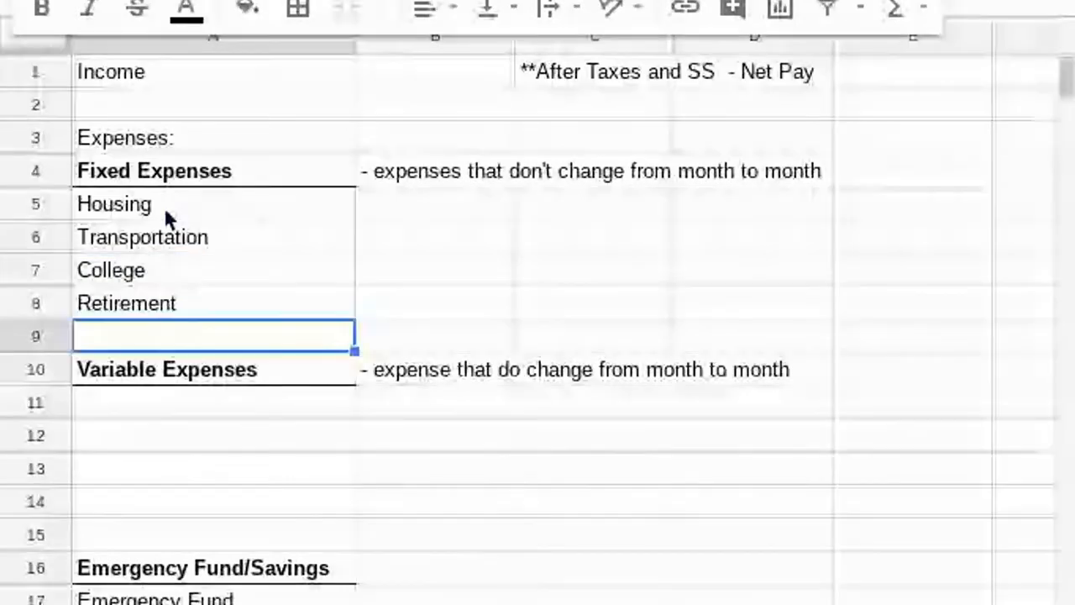
# Step: Add "Insurance" in cell A9 as the last item of the Fixed Expenses list
pyautogui.press('Down')
pyautogui.press('Down')
pyautogui.press('Down')
pyautogui.press('Up')
pyautogui.press('Up')
pyautogui.press('Up')
pyautogui.press('Up')
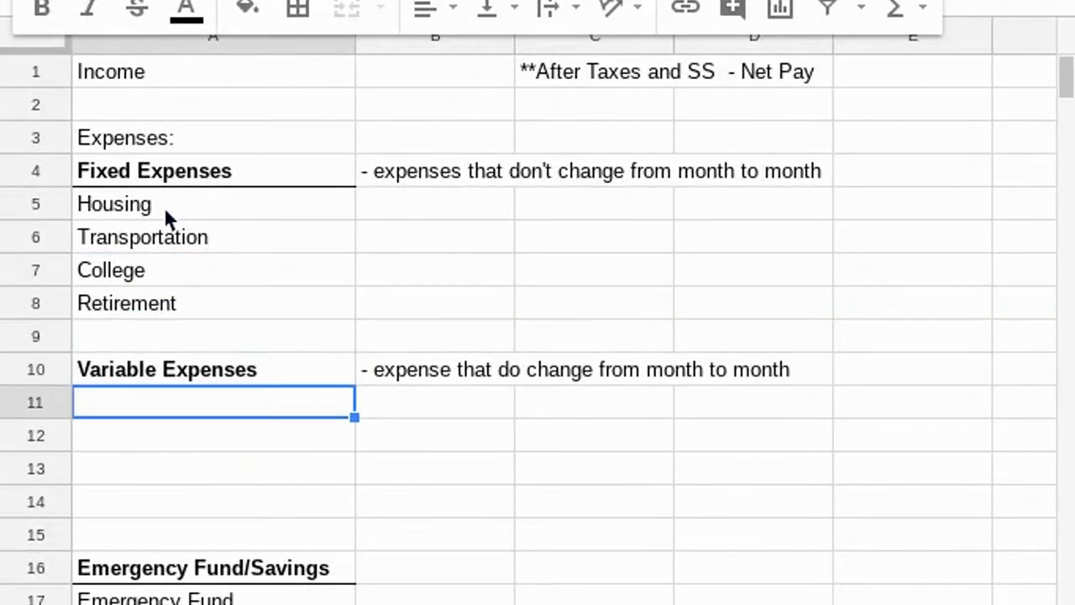
pyautogui.press('Down')
pyautogui.write('Insurance')
pyautogui.press('Return')
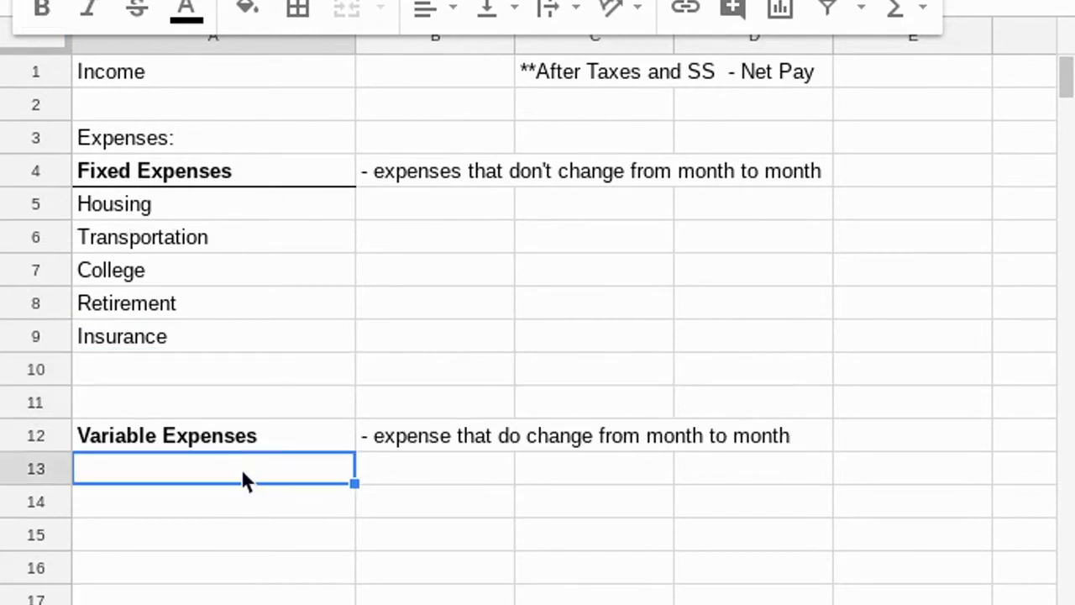
# Step: List Utilities, Fun and Food in cells A13 to A15 under Variable Expenses
pyautogui.write('Utilities')
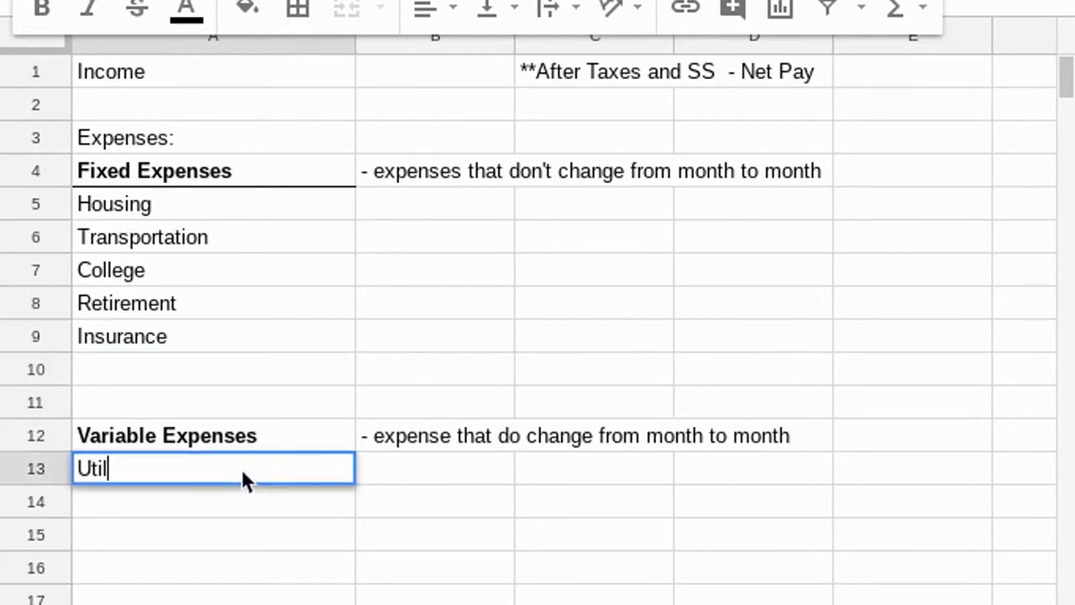
pyautogui.press('Return')
pyautogui.write('Fun')
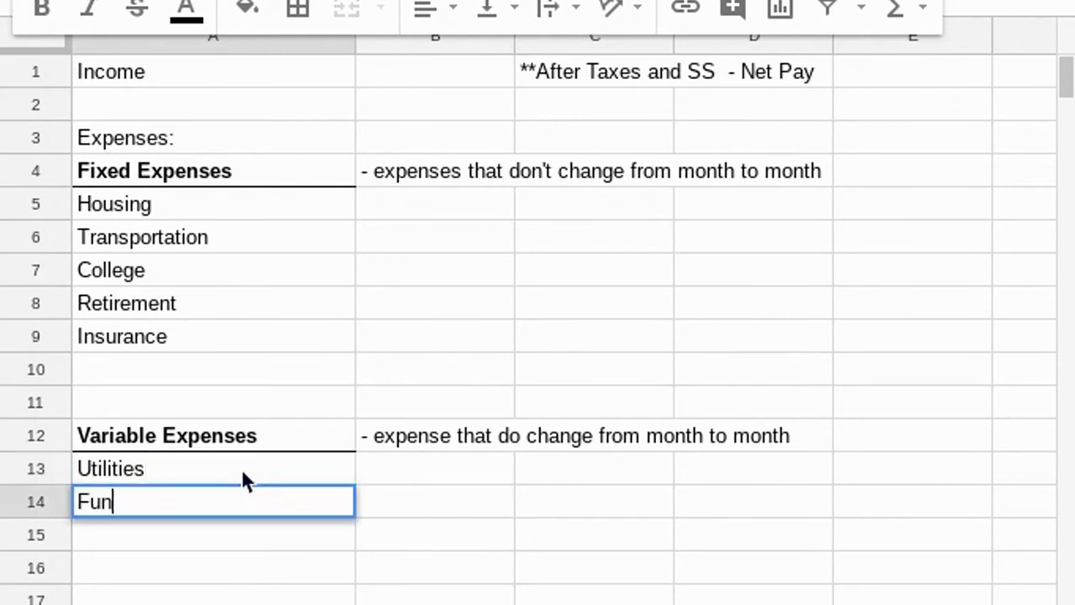
pyautogui.press('Return')
pyautogui.write('Food')
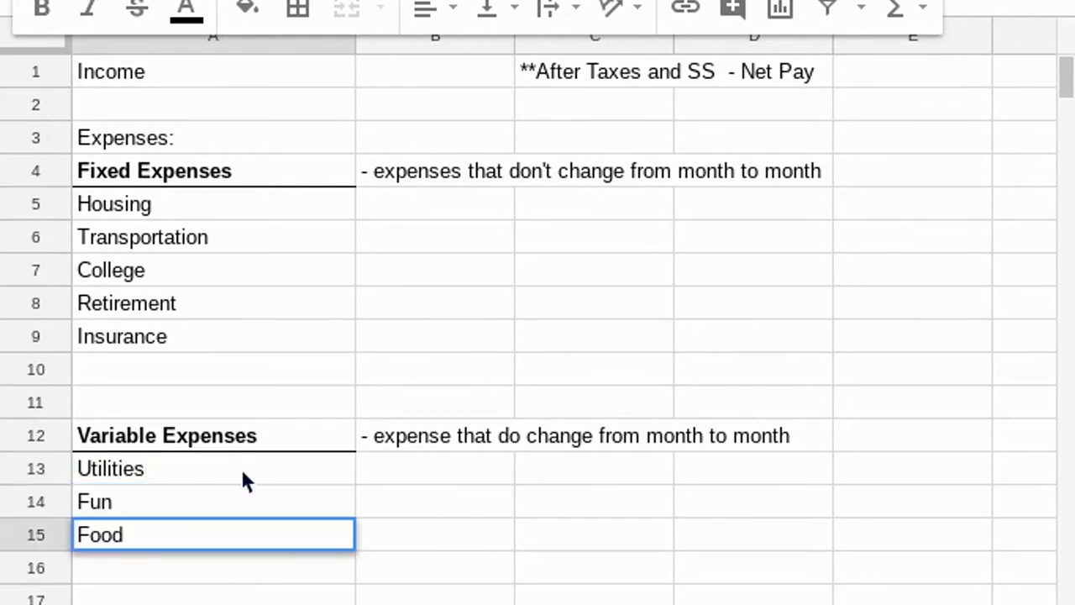
pyautogui.press('Return')
pyautogui.press('Right')
pyautogui.press('Right')
pyautogui.press('Down')
pyautogui.press('Down')
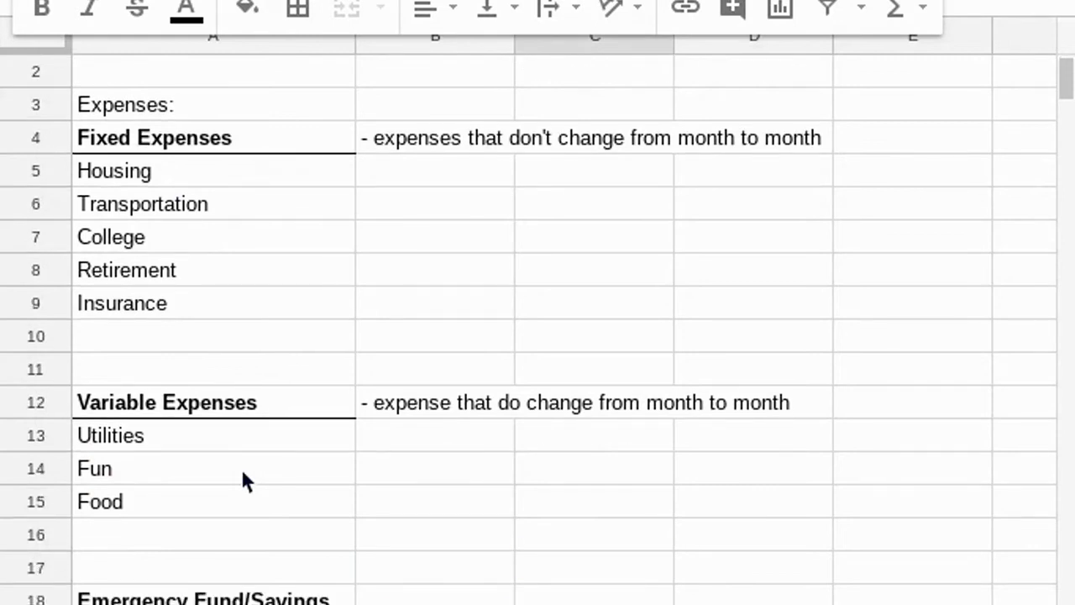
pyautogui.press('Left')
pyautogui.press('Left')
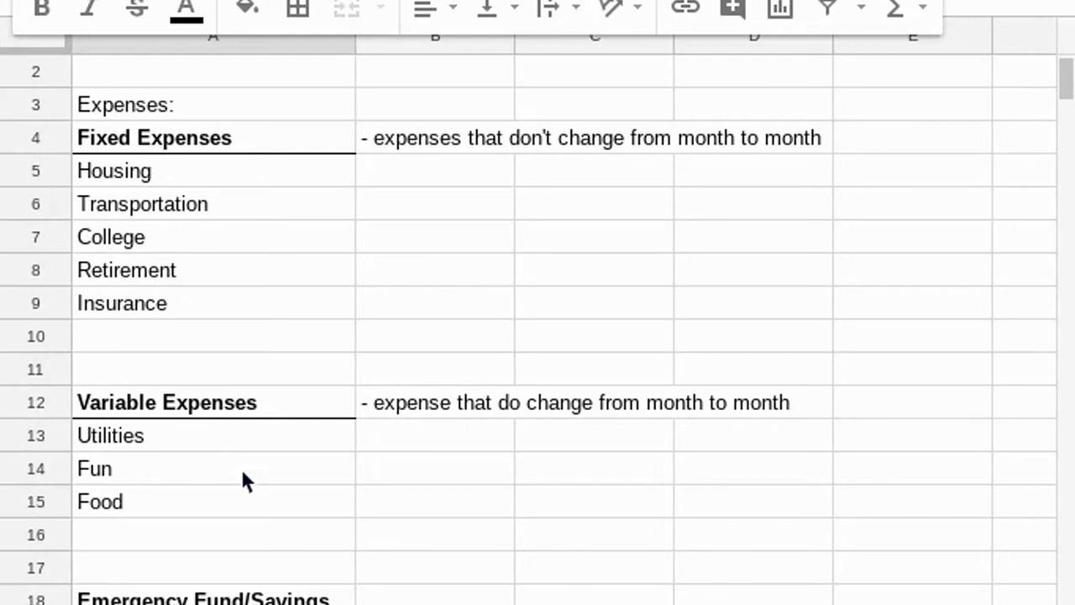
# Step: Enter the column headings "Budget", "Actual" and "Difference" in cells B3 to D3 beside Expenses
pyautogui.press('Up')
pyautogui.press('Up')
pyautogui.press('Up')
pyautogui.press('Up')
pyautogui.press('Up')
pyautogui.press('Up')
pyautogui.press('Up')
pyautogui.press('Up')
pyautogui.press('Up')
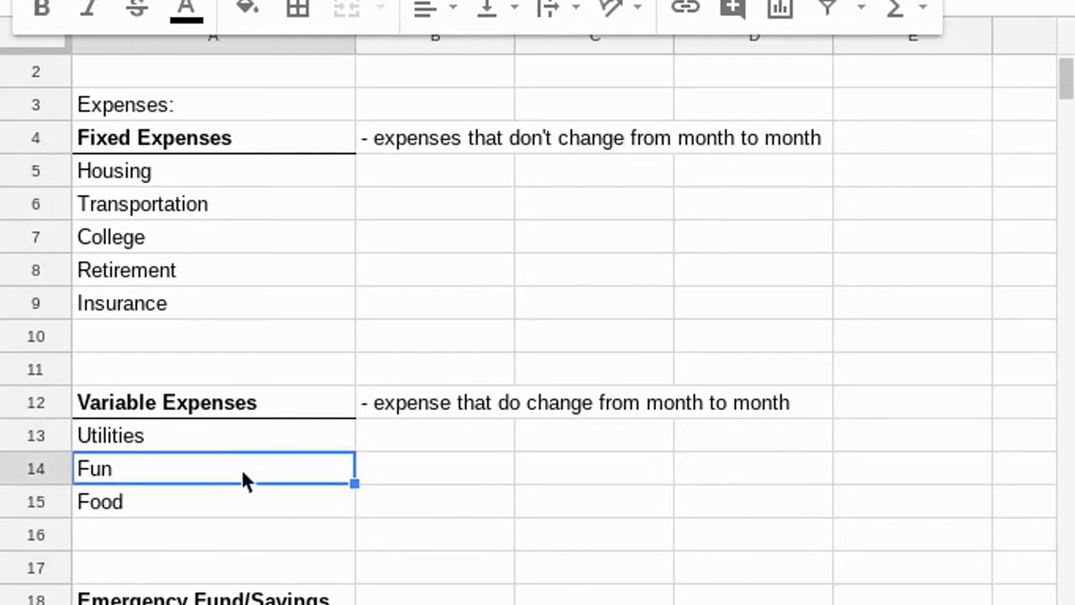
pyautogui.press('Right')
pyautogui.press('Up')
pyautogui.press('Up')
pyautogui.press('Up')
pyautogui.press('Up')
pyautogui.press('Up')
pyautogui.press('Up')
pyautogui.press('Up')
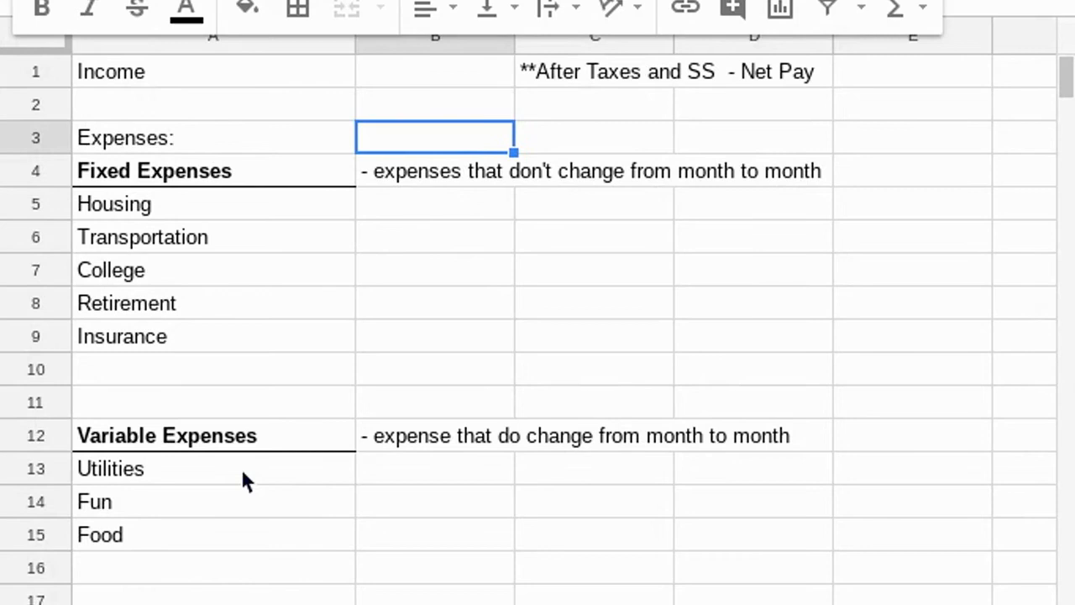
pyautogui.write('Budgetq')
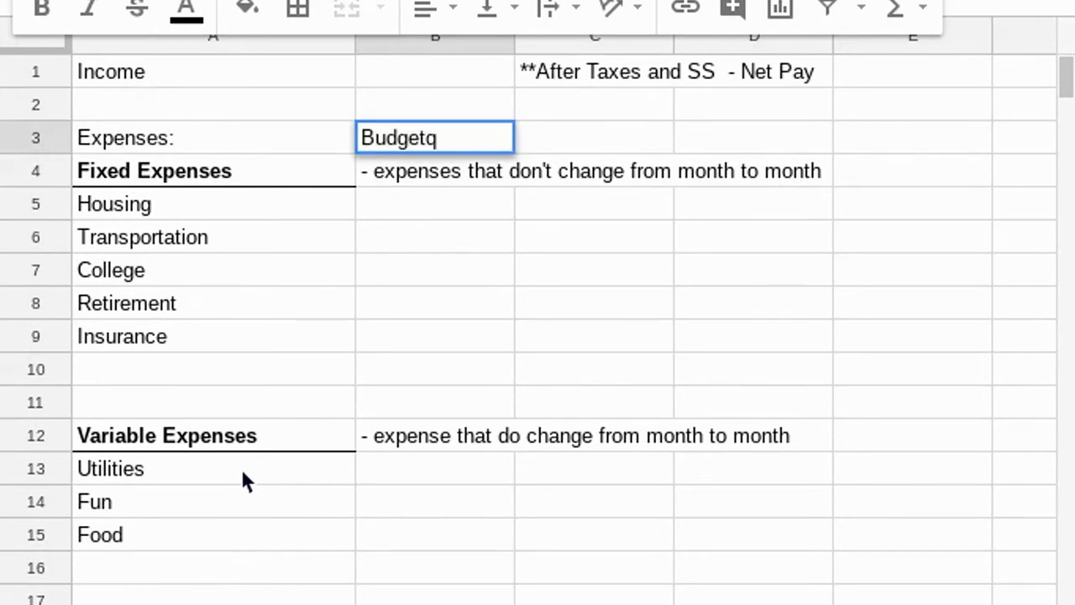
pyautogui.press('BackSpace')
pyautogui.press('Tab')
pyautogui.write('Actual')
pyautogui.press('Tab')
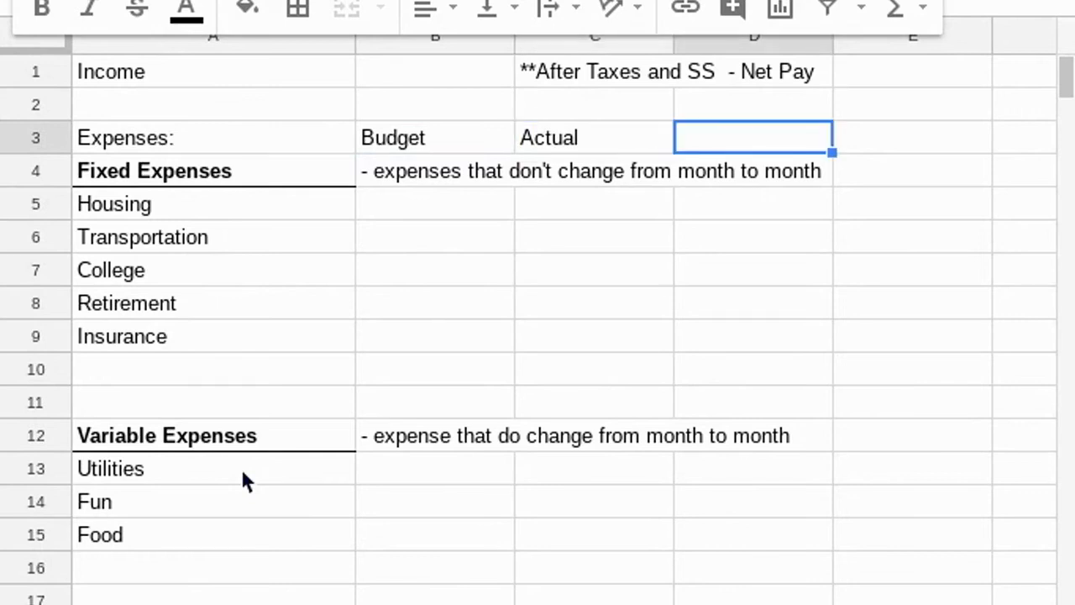
pyautogui.write('Difference')
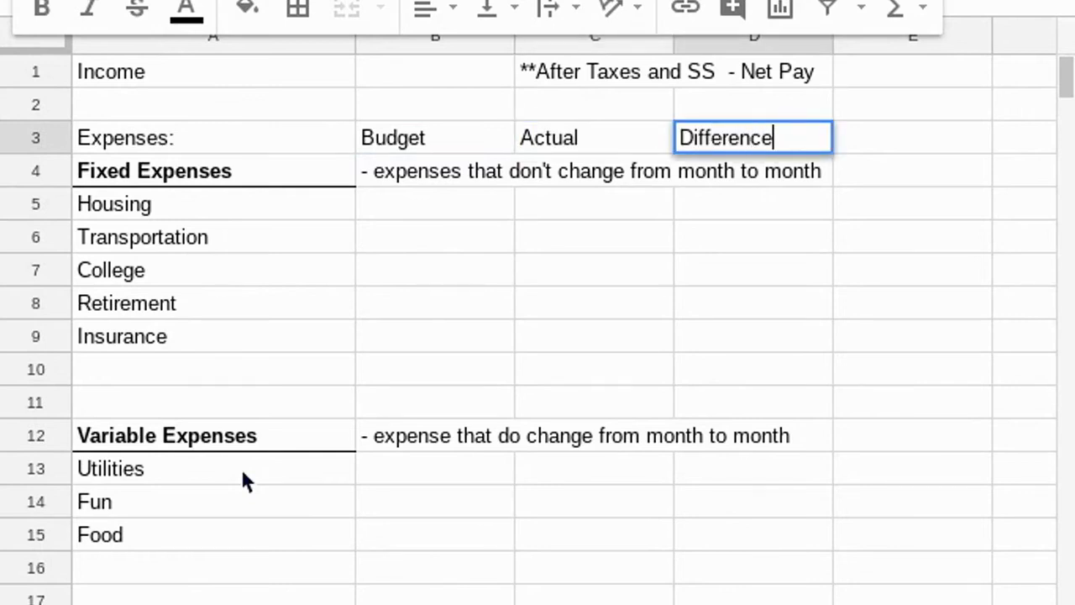
pyautogui.press('Return')
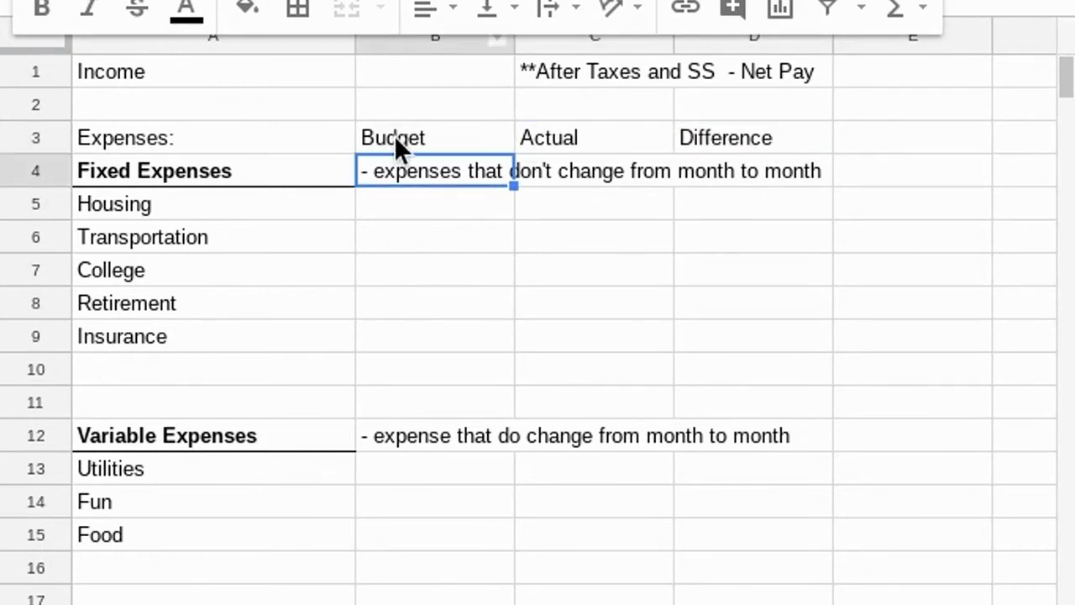
# Step: Format the headings in cells B3 to D3 as centered red text with a bottom border
pyautogui.moveTo(394, 135); pyautogui.dragTo(752, 144)
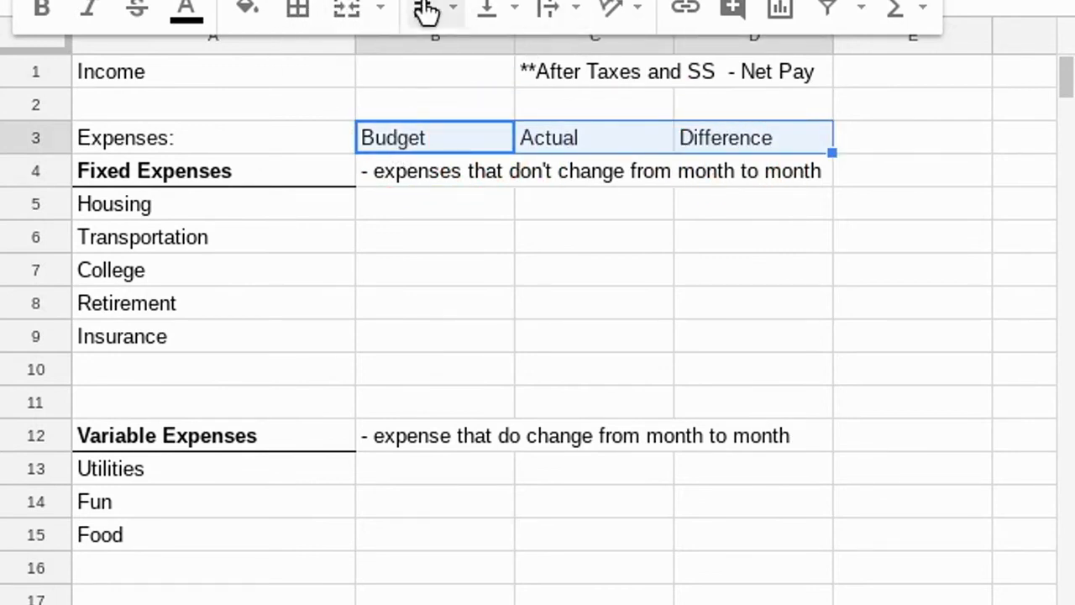
pyautogui.hotkey('ctrl', 'shift', 'e')
pyautogui.click(186, 9)
pyautogui.click(223, 149)
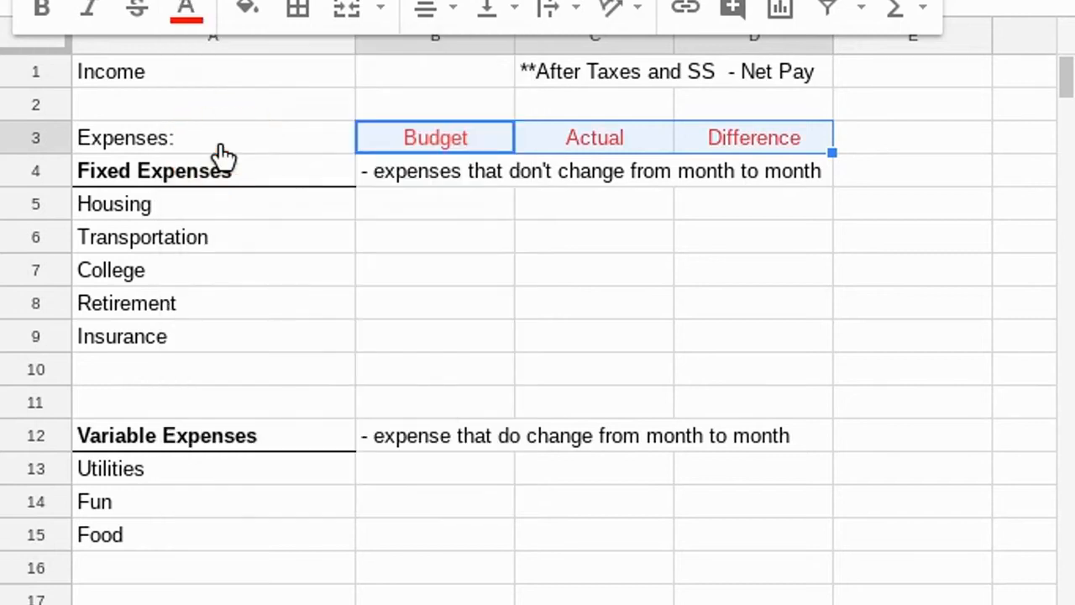
pyautogui.click(298, 10)
pyautogui.click(460, 126)
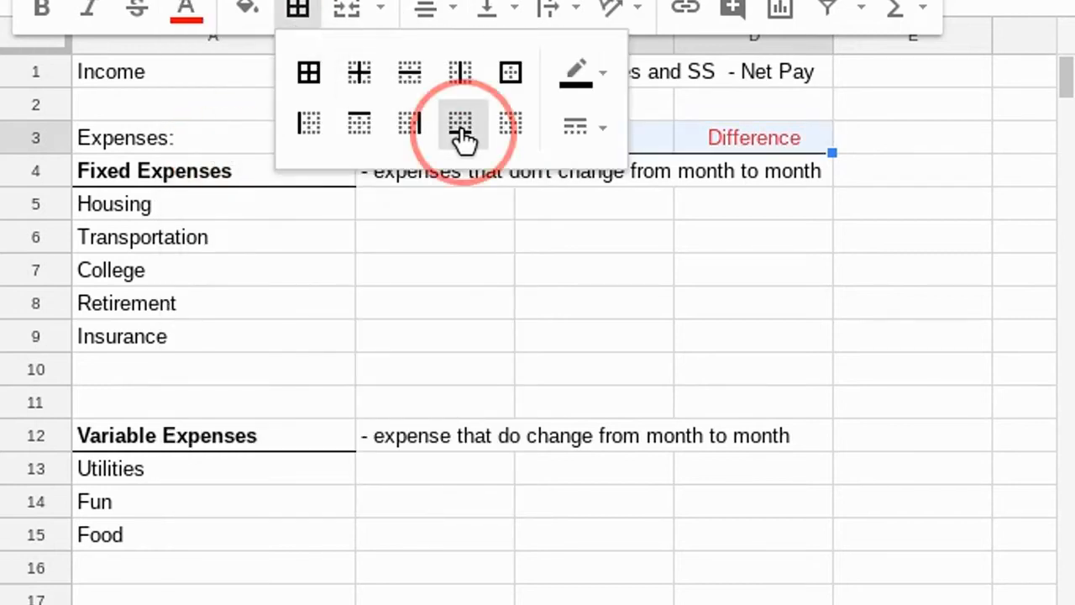
# Step: Add a top border across cells A16 to D16 in the Total Variable row
pyautogui.click(530, 294)
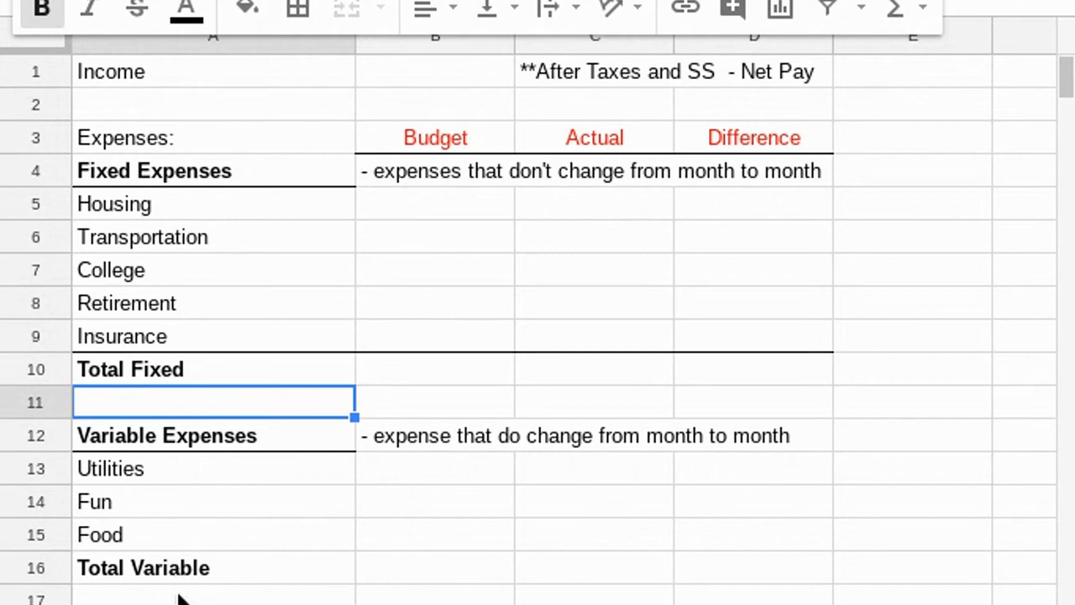
pyautogui.moveTo(216, 569); pyautogui.dragTo(726, 568)
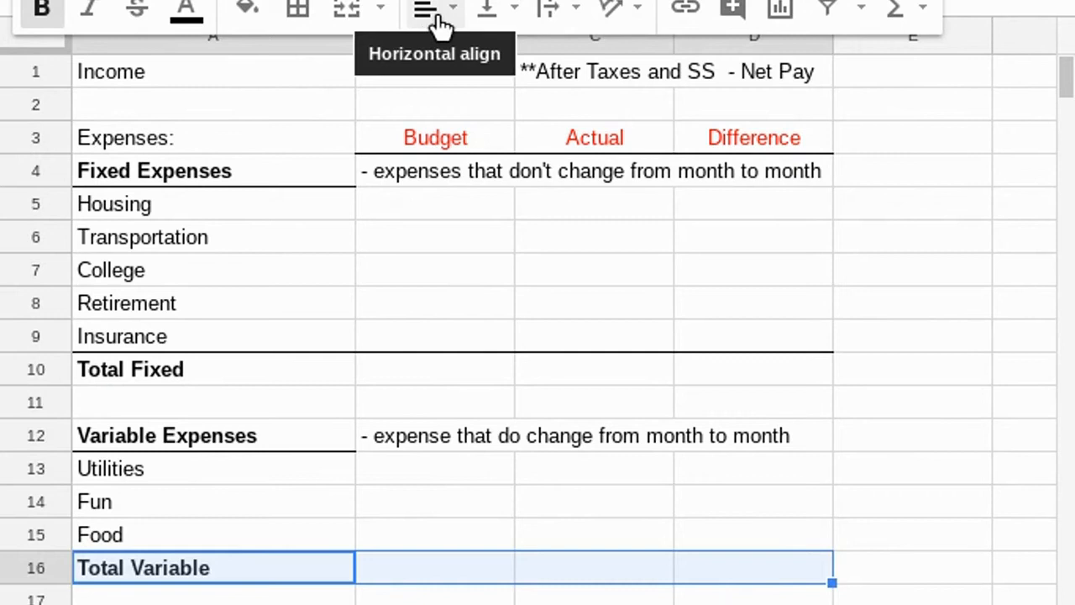
pyautogui.click(299, 15)
pyautogui.click(354, 125)
pyautogui.click(458, 572)
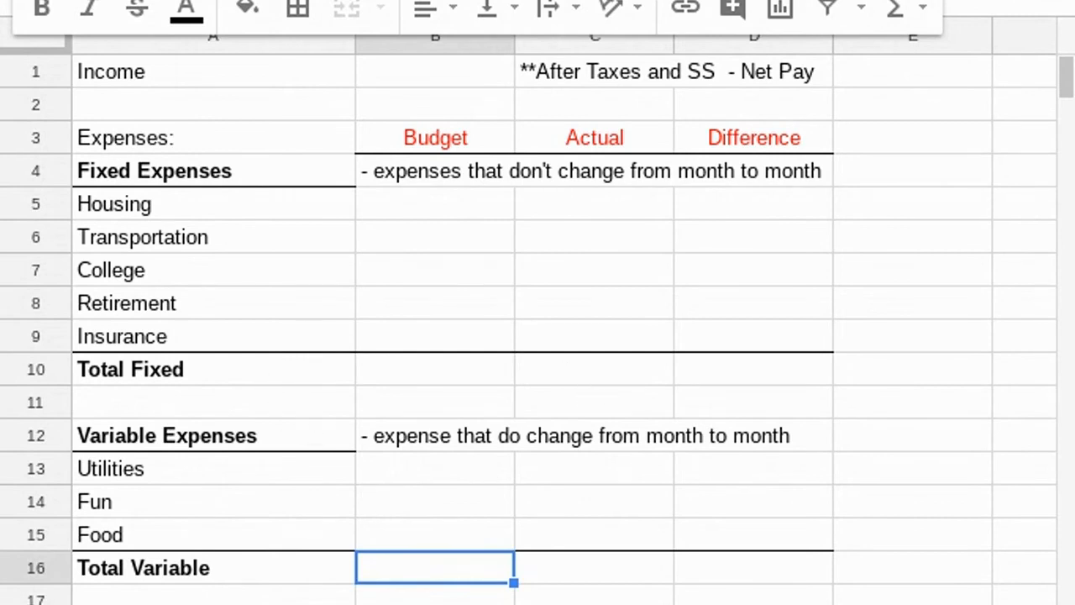
# Step: Insert a row above Total Variable and enter "Credit Cards" in cell A16 as non-bold text
pyautogui.click(595, 597)
pyautogui.scroll(-2, 538, 336)
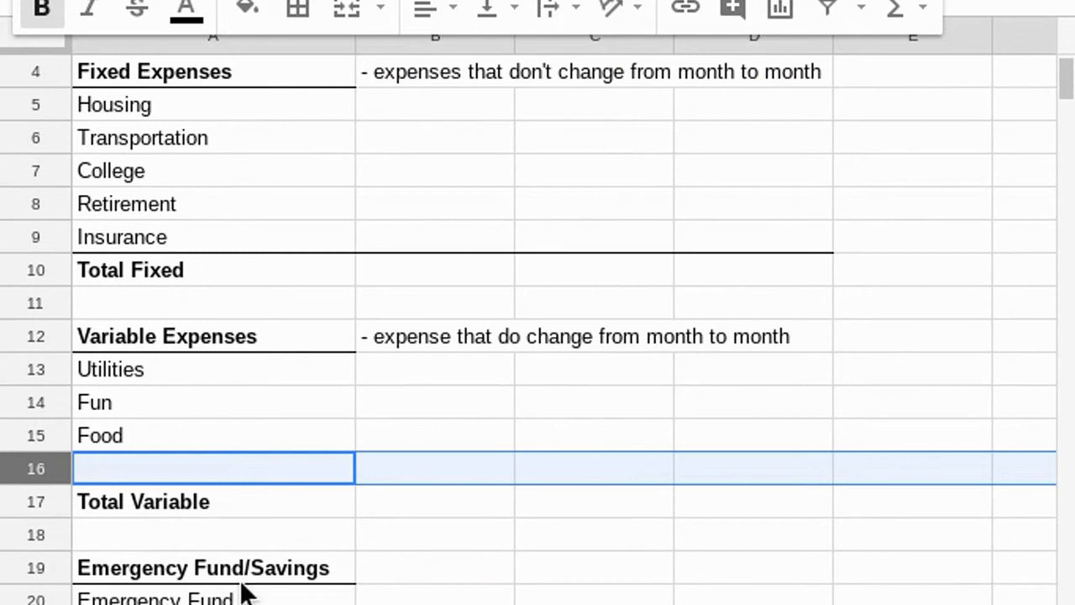
pyautogui.click(346, 460)
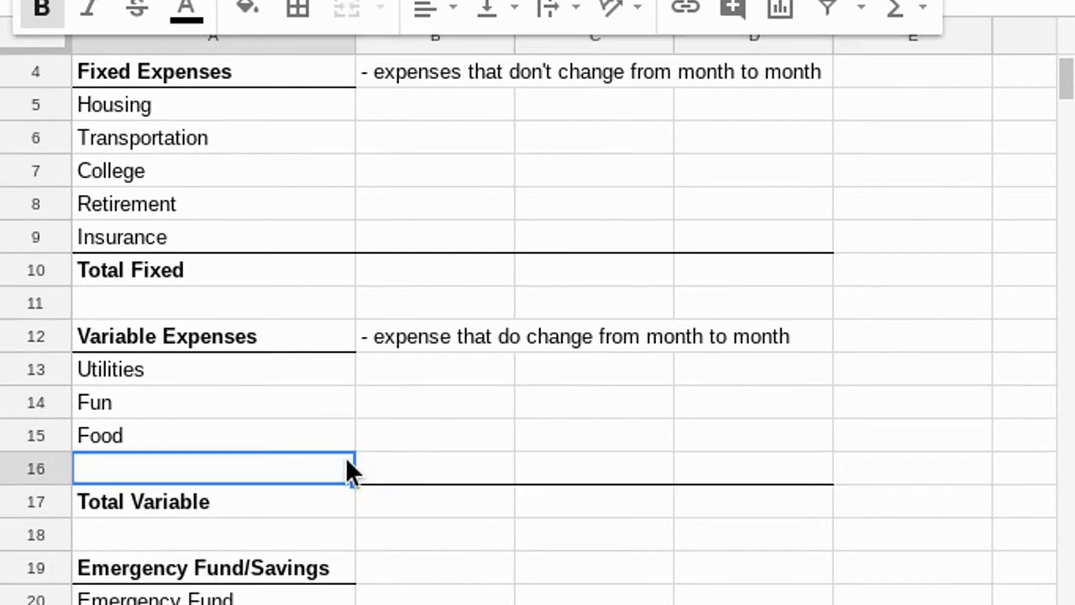
pyautogui.write('Credit Cards')
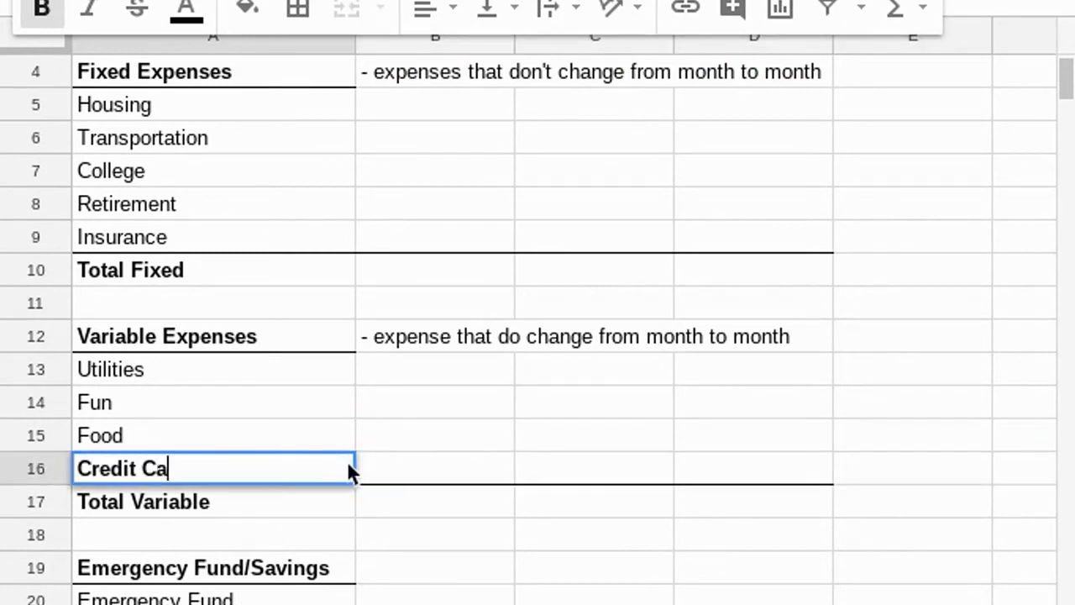
pyautogui.press('Return')
pyautogui.press('Up')
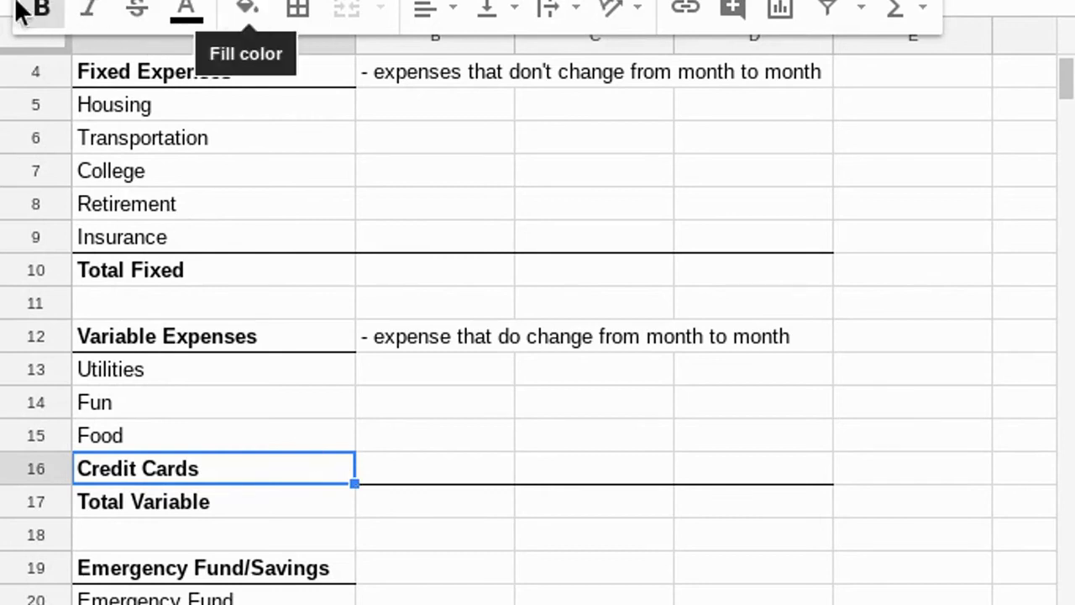
pyautogui.click(39, 10)
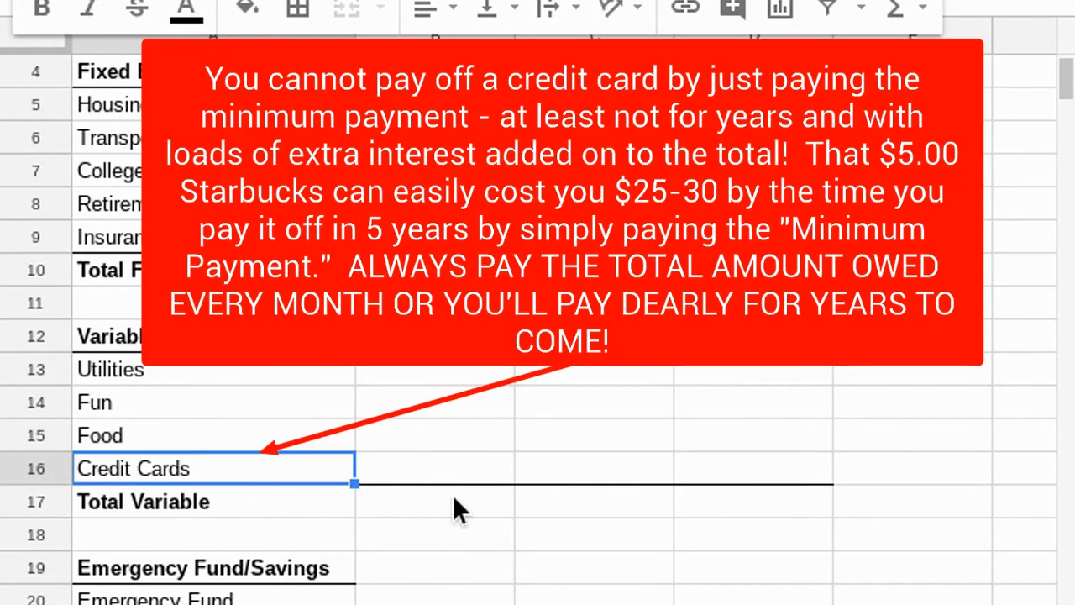
pyautogui.click(454, 496)
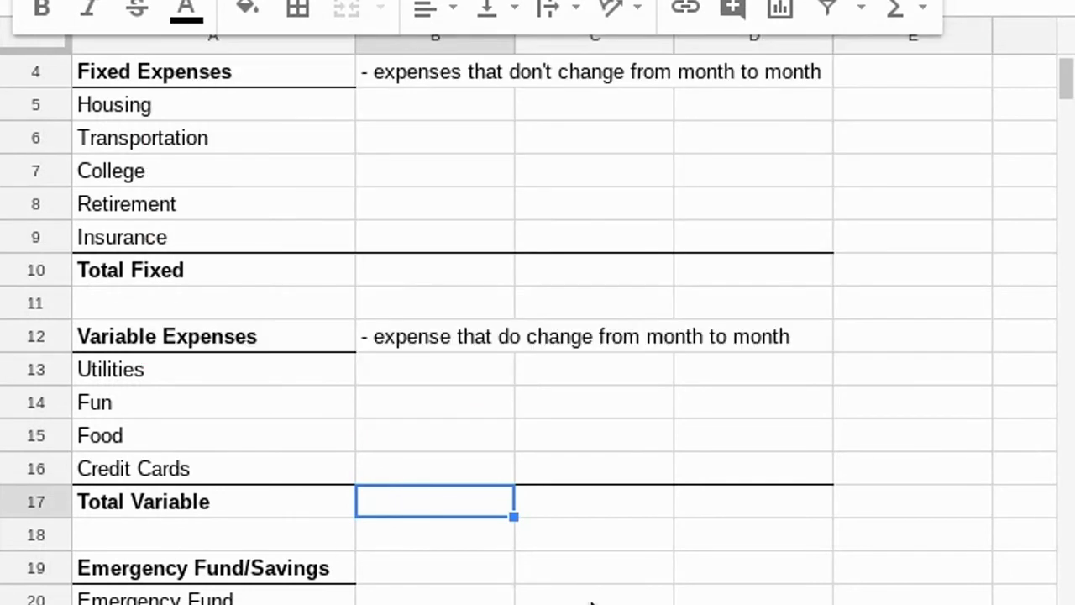
# Step: Enter a SUM formula in cell B10 that totals the Budget column's fixed expenses
pyautogui.click(504, 237)
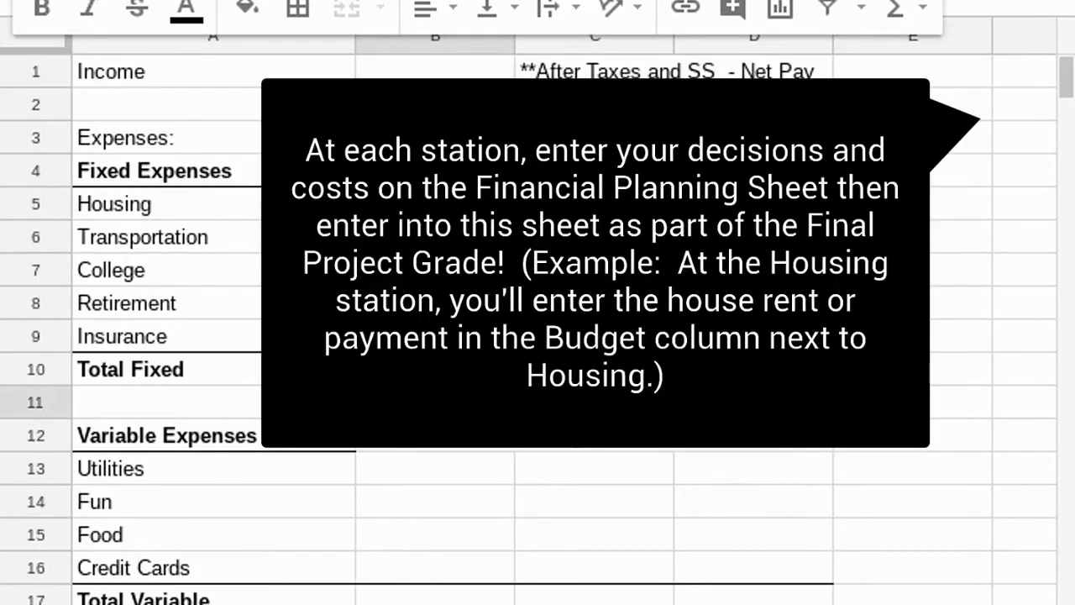
pyautogui.press('Down')
pyautogui.press('Down')
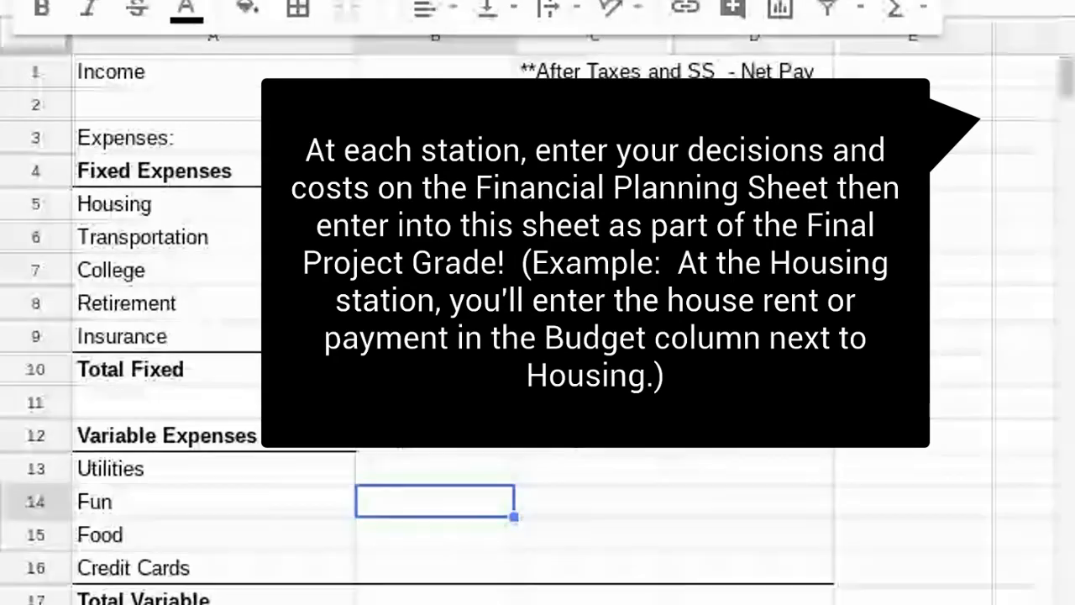
pyautogui.press('Up')
pyautogui.press('Up')
pyautogui.press('Up')
pyautogui.press('Up')
pyautogui.press('Up')
pyautogui.press('Up')
pyautogui.press('Down')
pyautogui.press('Down')
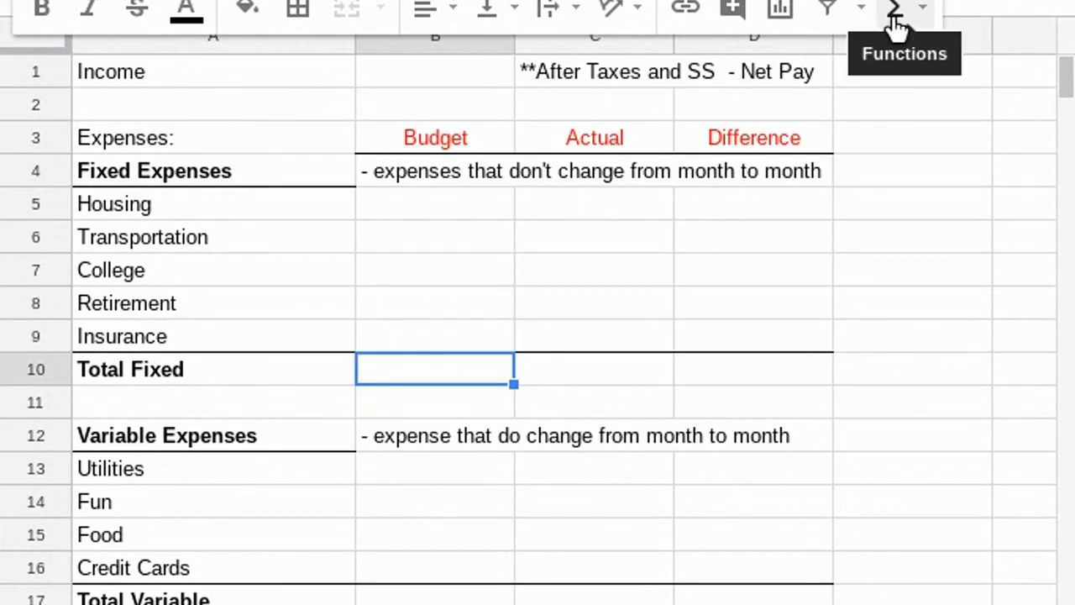
pyautogui.click(896, 25)
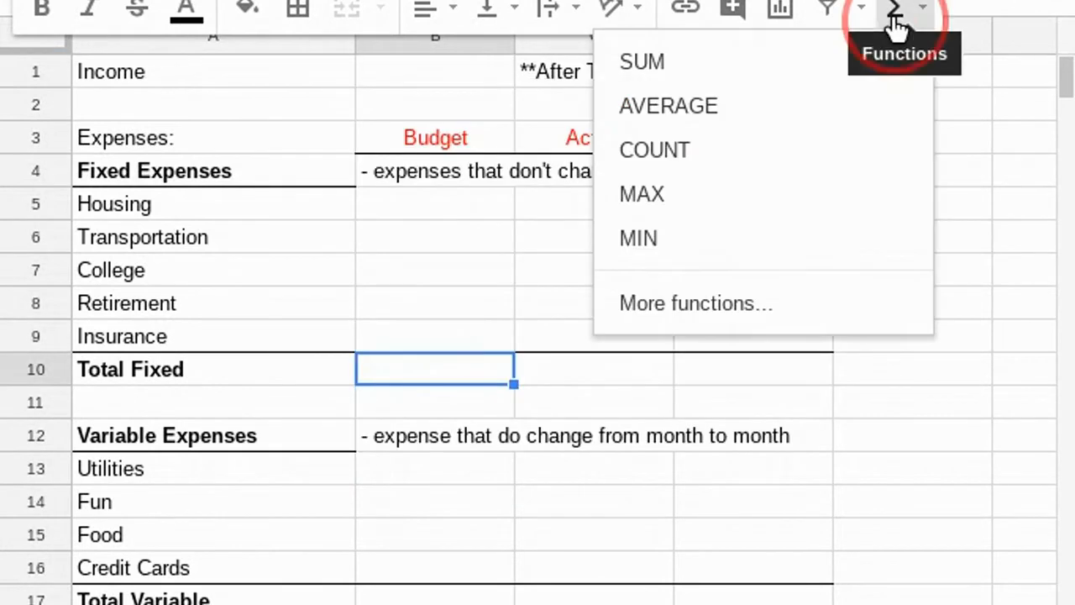
pyautogui.click(624, 66)
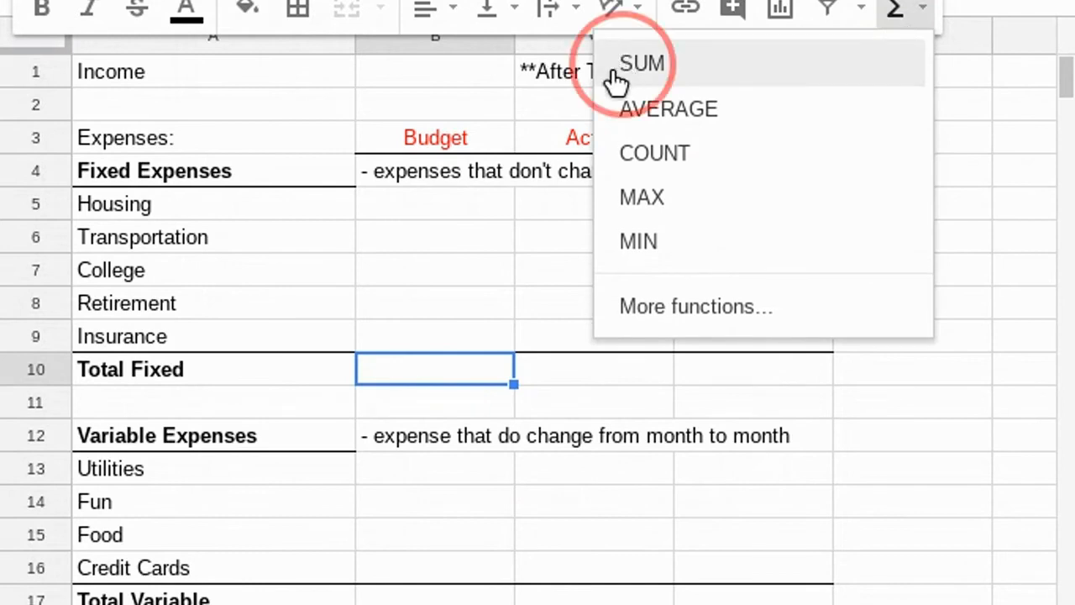
pyautogui.moveTo(441, 233); pyautogui.dragTo(443, 326)
pyautogui.press('Return')
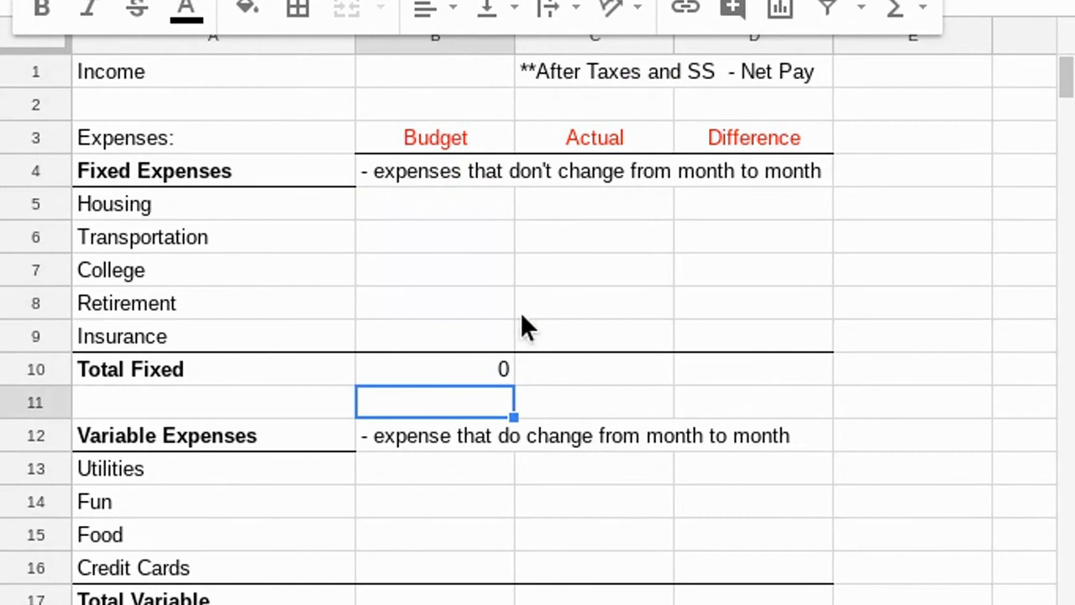
# Step: Copy the Total Fixed formula from B10 across to cells C10 and D10
pyautogui.click(494, 363)
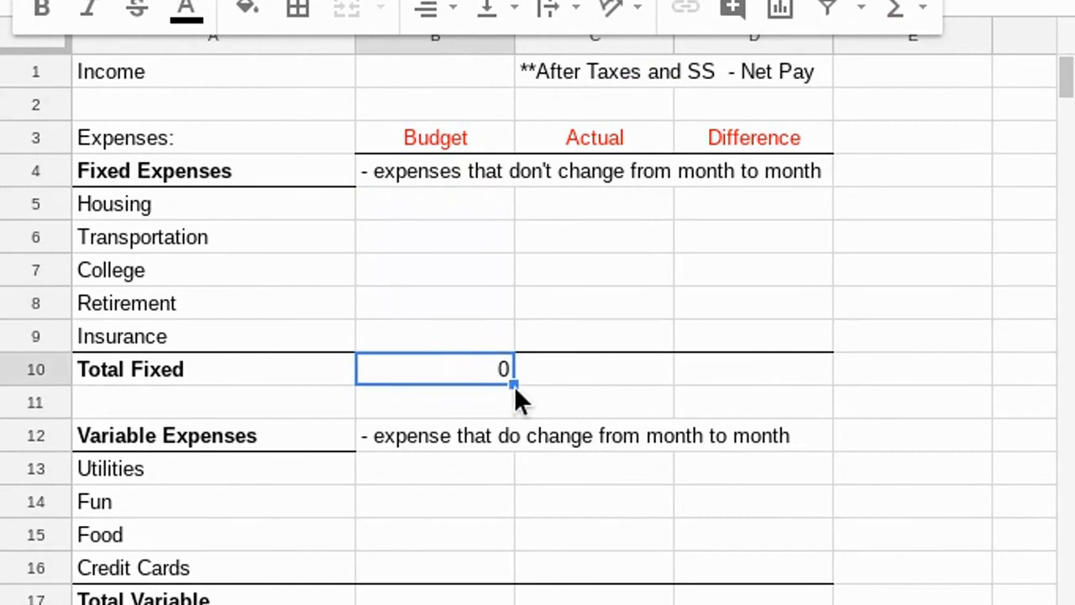
pyautogui.click(515, 383)
pyautogui.moveTo(515, 383); pyautogui.dragTo(816, 366)
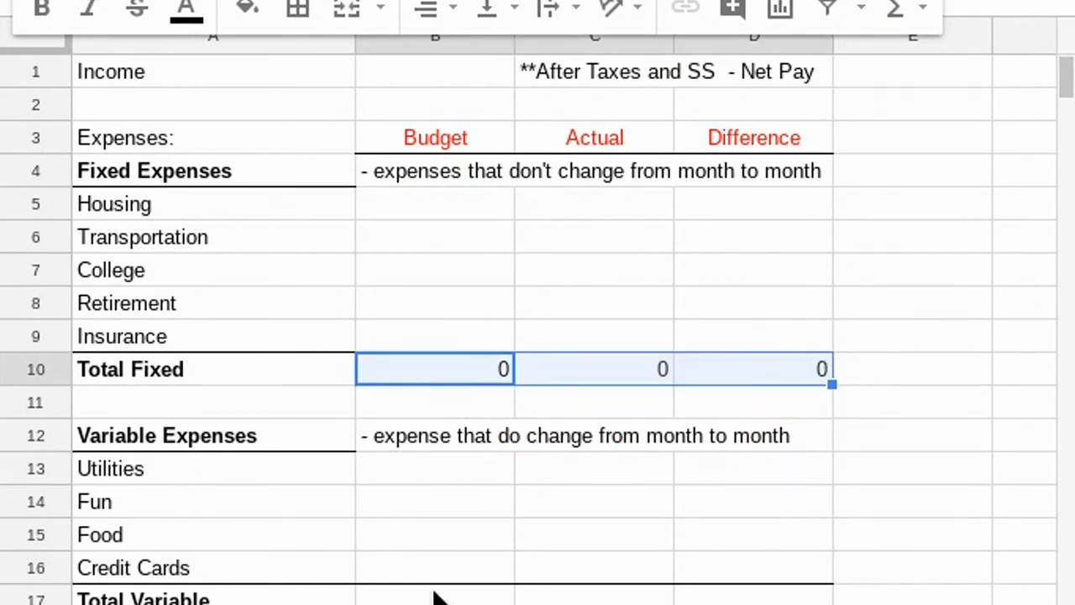
# Step: Total the variable expenses in B17 with =SUM(B13:B16) and copy the formula across to C17 and D17
pyautogui.click(467, 593)
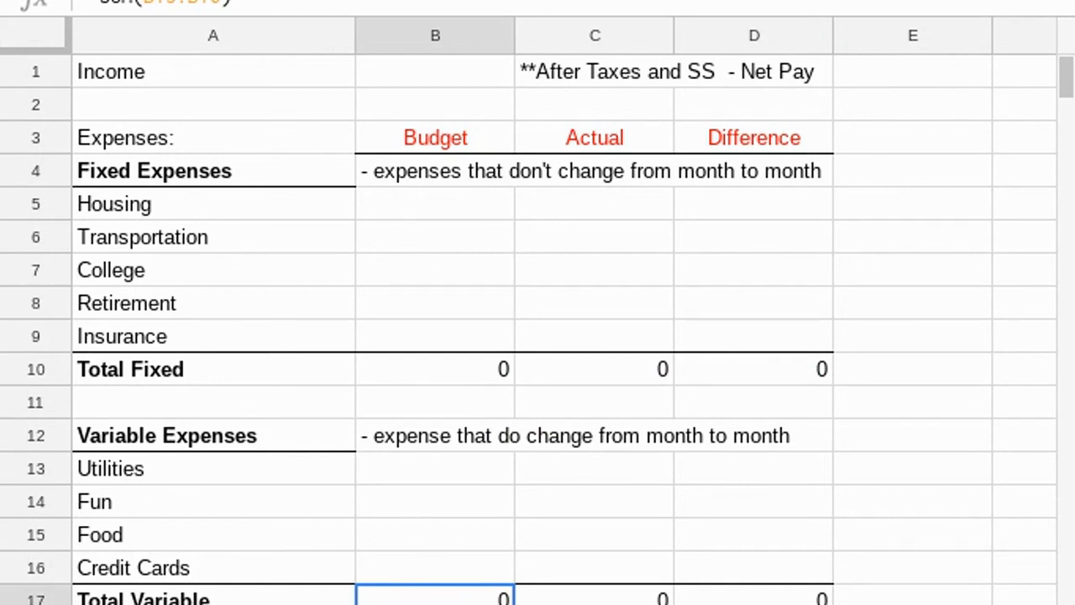
pyautogui.click(897, 12)
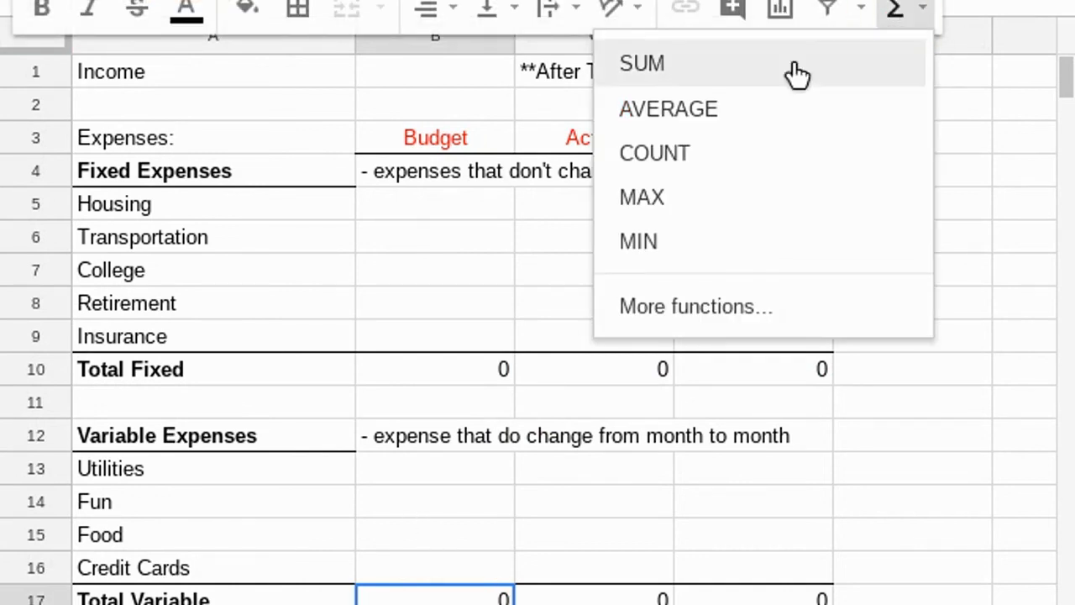
pyautogui.click(672, 67)
pyautogui.moveTo(443, 466); pyautogui.dragTo(443, 535)
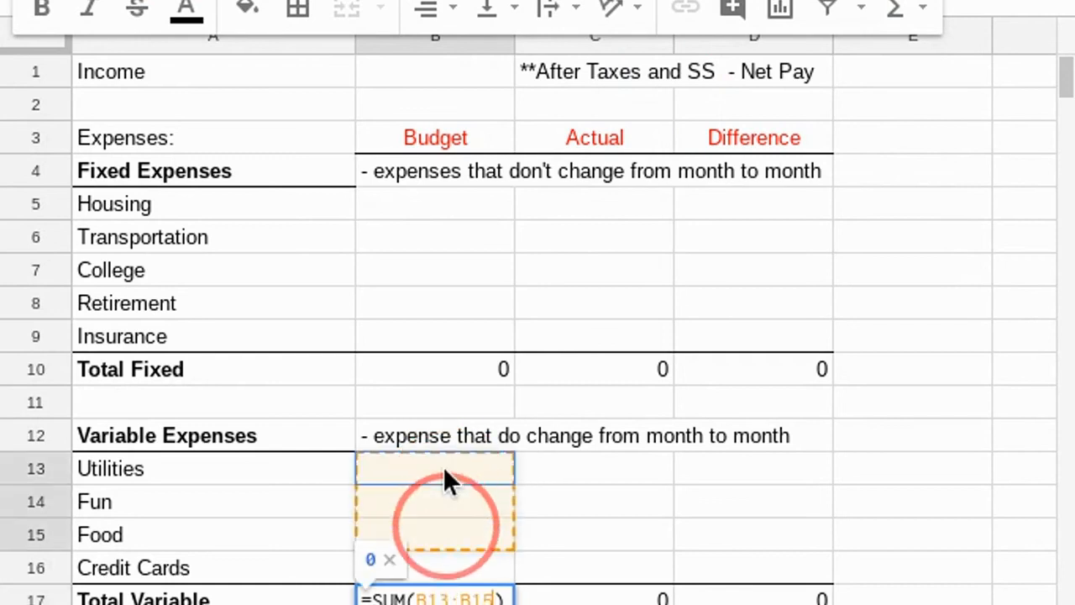
pyautogui.moveTo(444, 478); pyautogui.dragTo(451, 581)
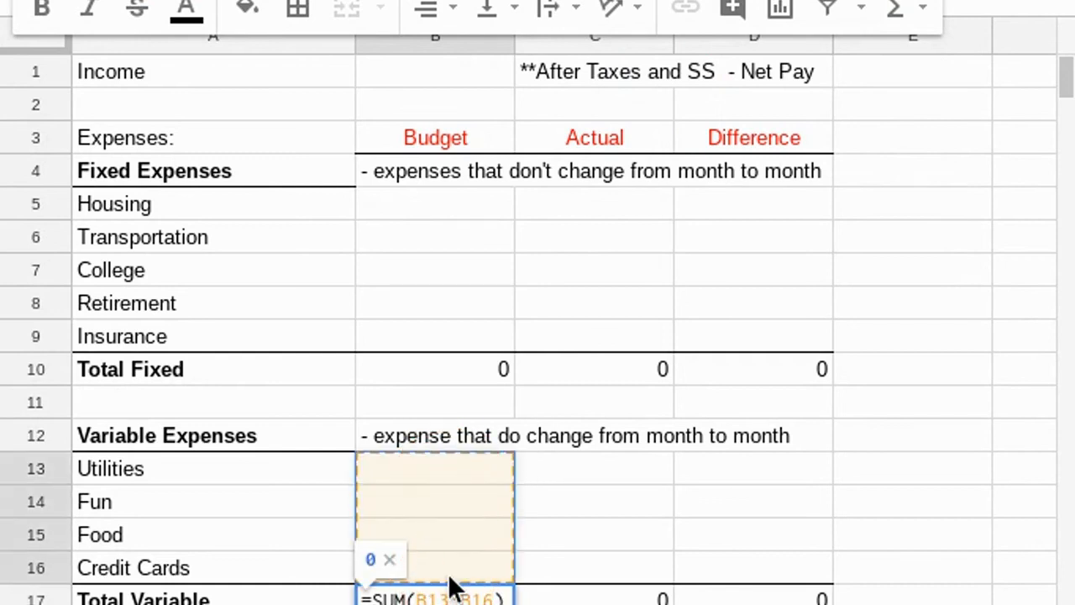
pyautogui.press('Return')
pyautogui.click(452, 600)
pyautogui.moveTo(515, 604); pyautogui.dragTo(805, 600)
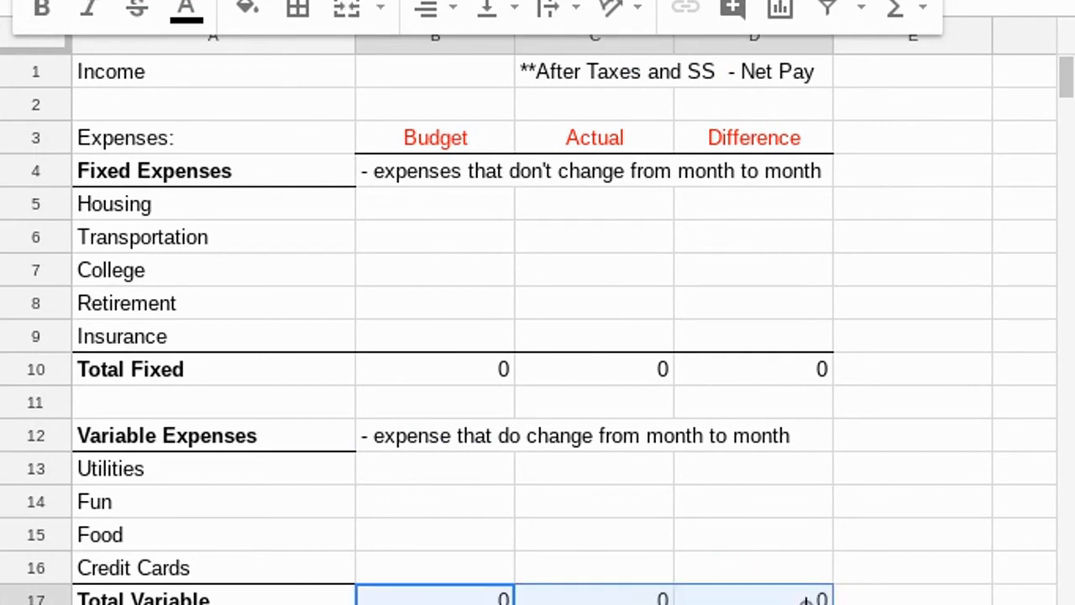
# Step: Enter "Total Savings" in bold in cell A22 below Sink Fund
pyautogui.scroll(-3, 864, 462)
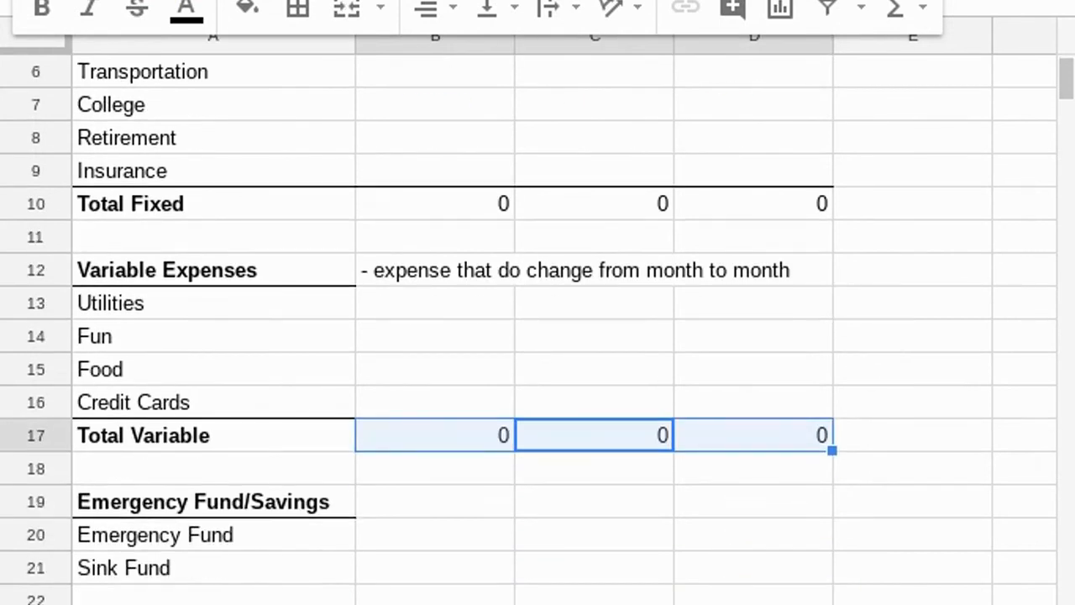
pyautogui.click(435, 535)
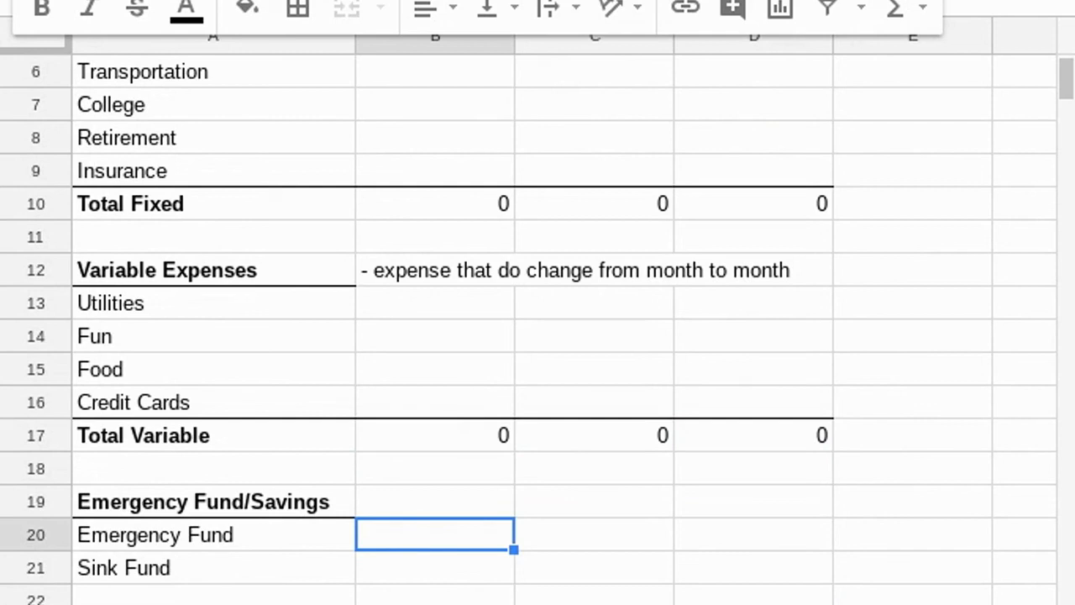
pyautogui.press('Left')
pyautogui.press('Down')
pyautogui.press('Down')
pyautogui.press('Right')
pyautogui.press('Left')
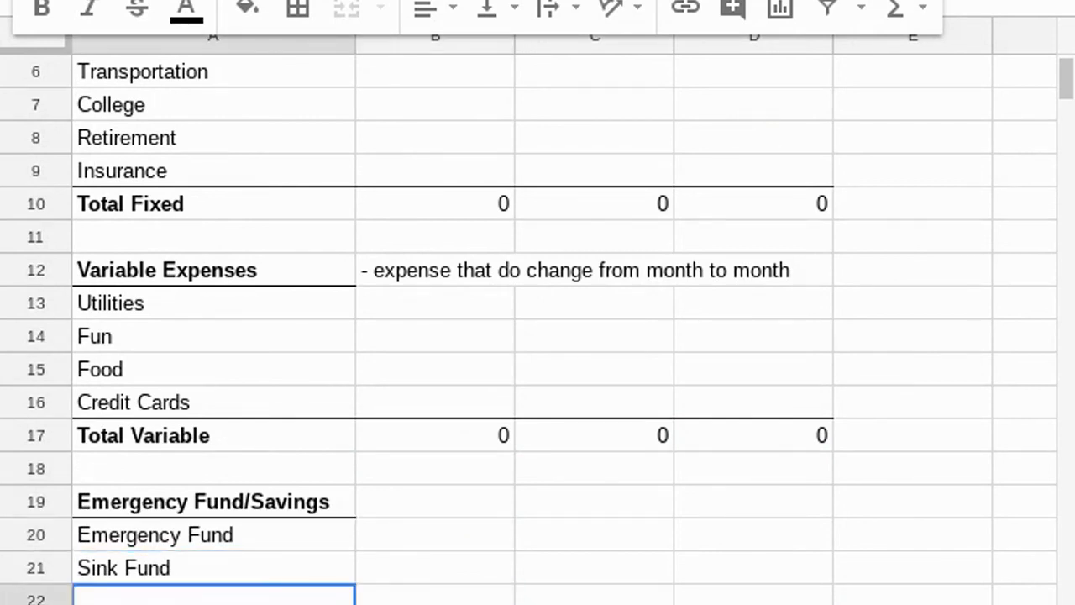
pyautogui.hotkey('ctrl', 'b')
pyautogui.write('Total Savings')
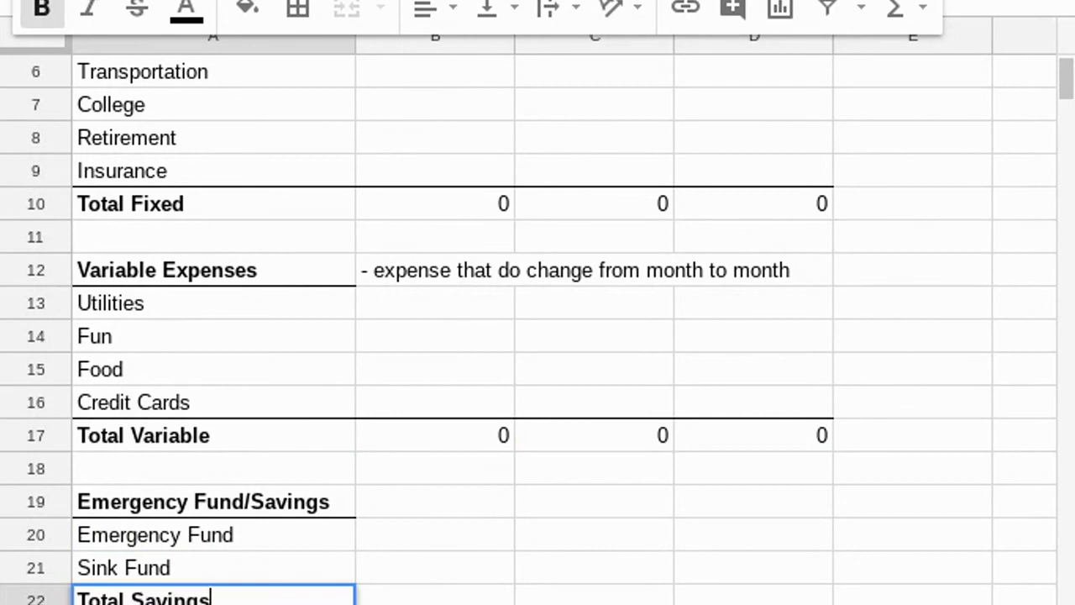
pyautogui.press('Tab')
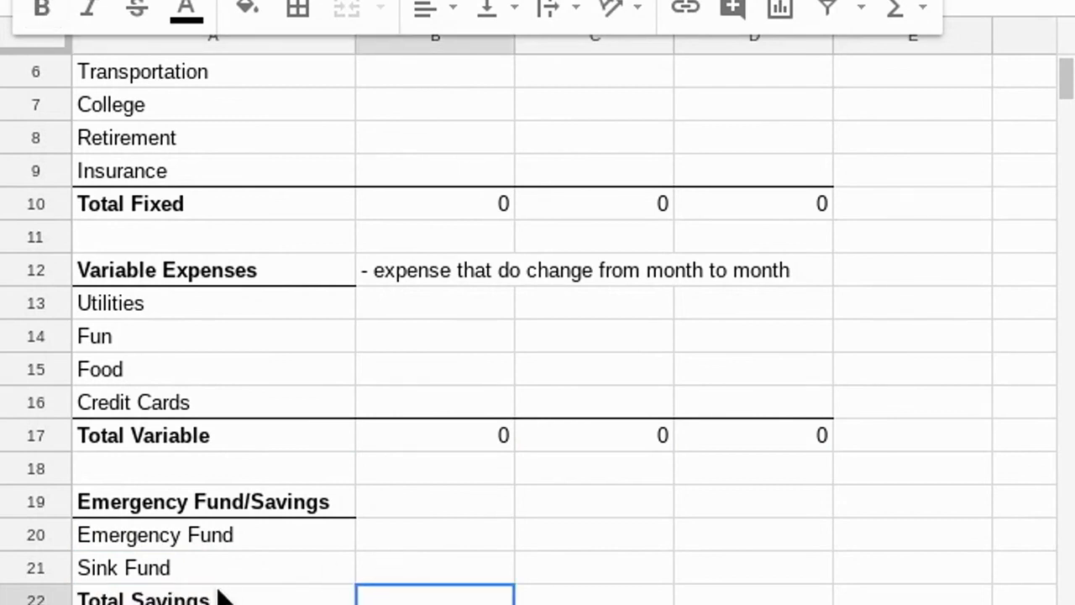
# Step: Add a bottom border across cells A21 to D21 in the Sink Fund row
pyautogui.moveTo(310, 574); pyautogui.dragTo(767, 563)
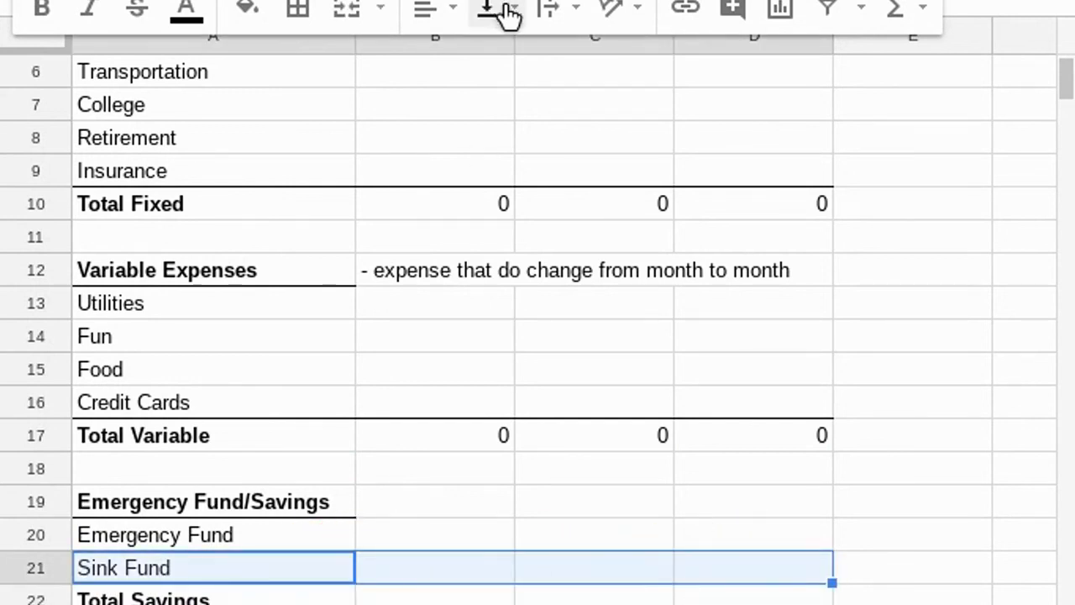
pyautogui.click(308, 10)
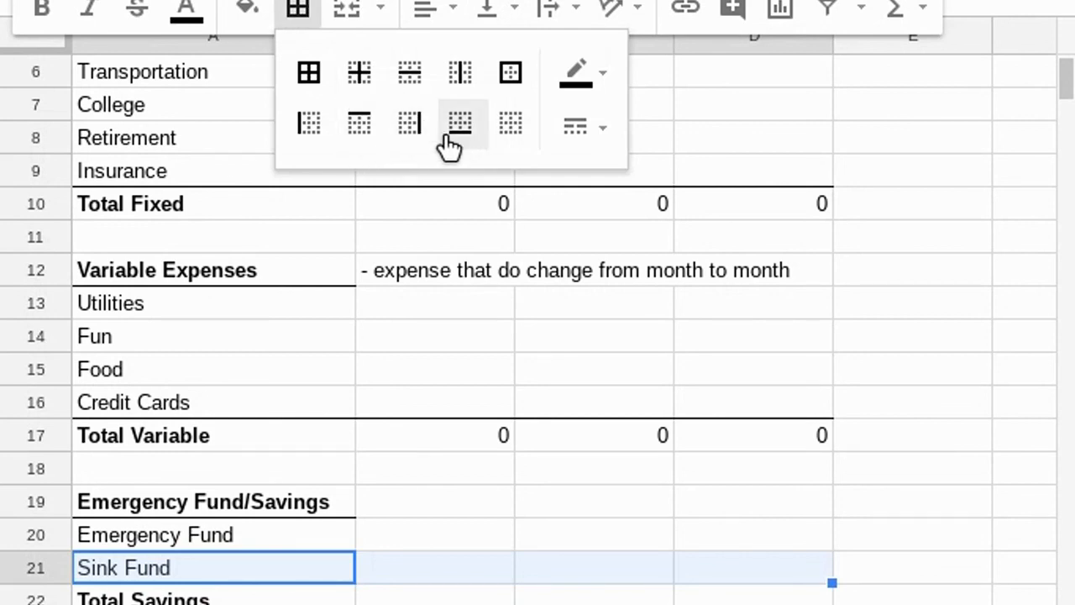
pyautogui.click(471, 123)
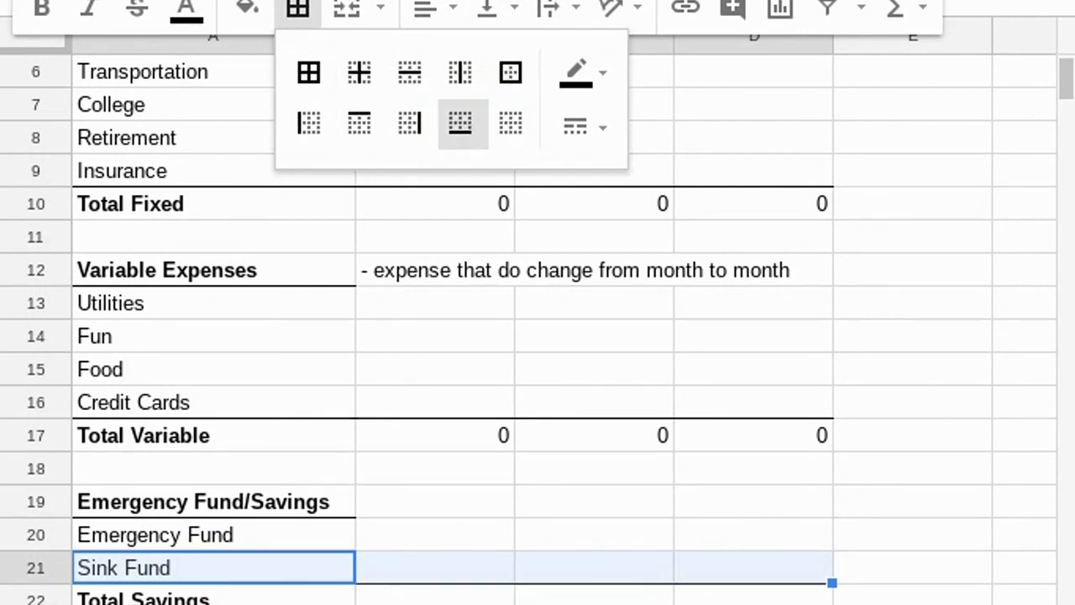
# Step: Total the savings items in B22 with =SUM(B20:B21) and copy the formula across to C22 and D22
pyautogui.click(406, 600)
pyautogui.write('=')
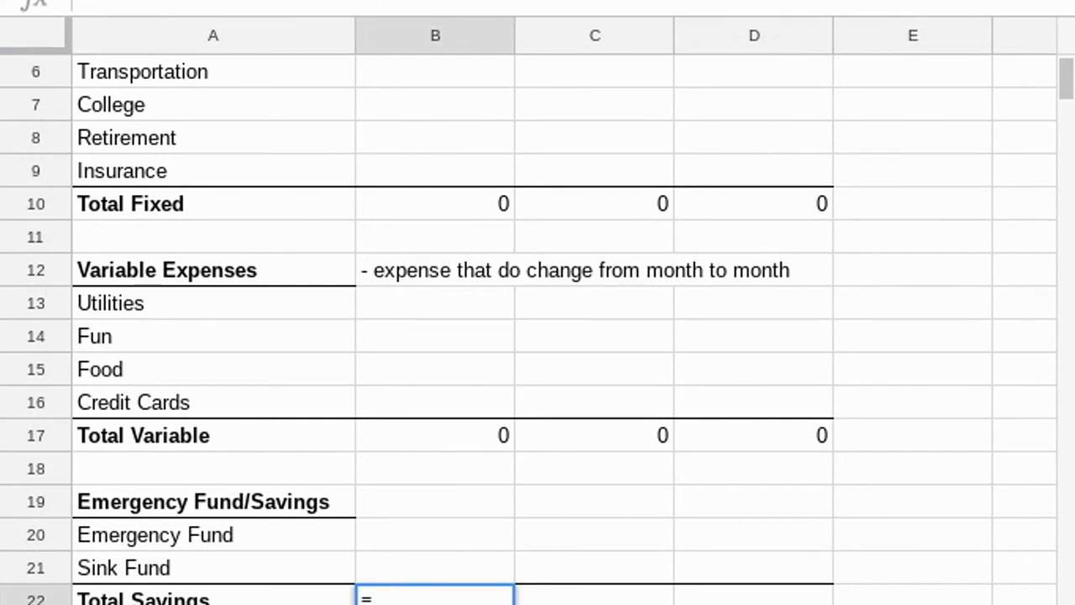
pyautogui.click(895, 15)
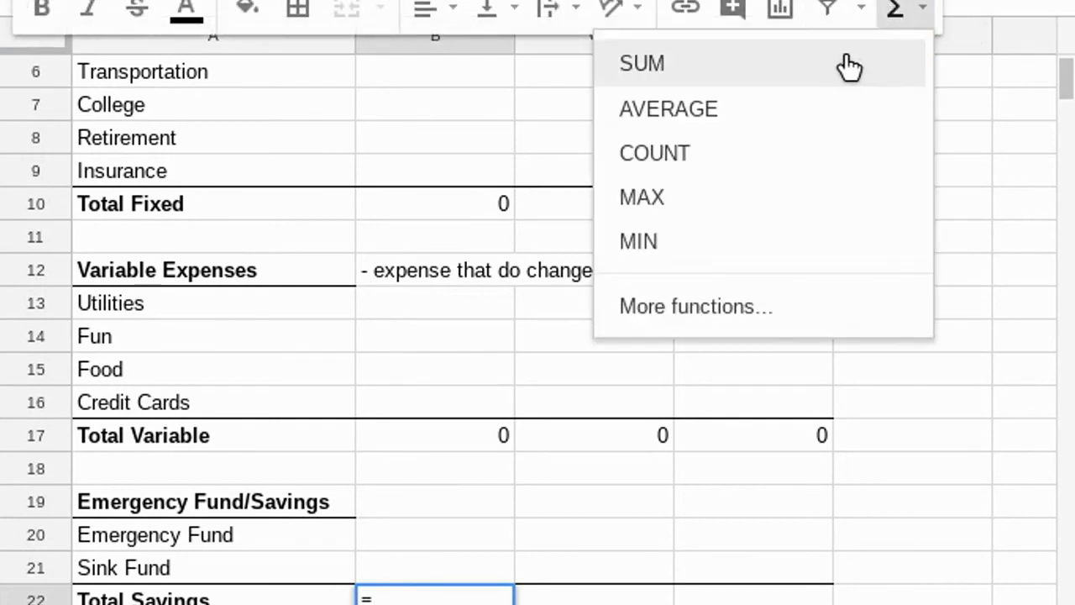
pyautogui.click(849, 68)
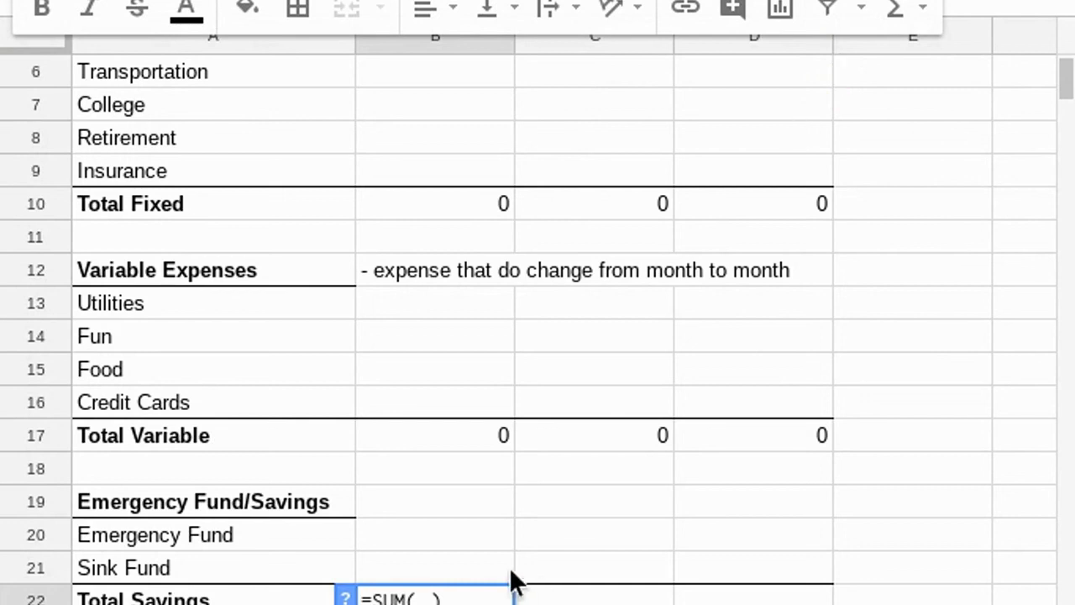
pyautogui.click(491, 545)
pyautogui.moveTo(489, 542); pyautogui.dragTo(492, 557)
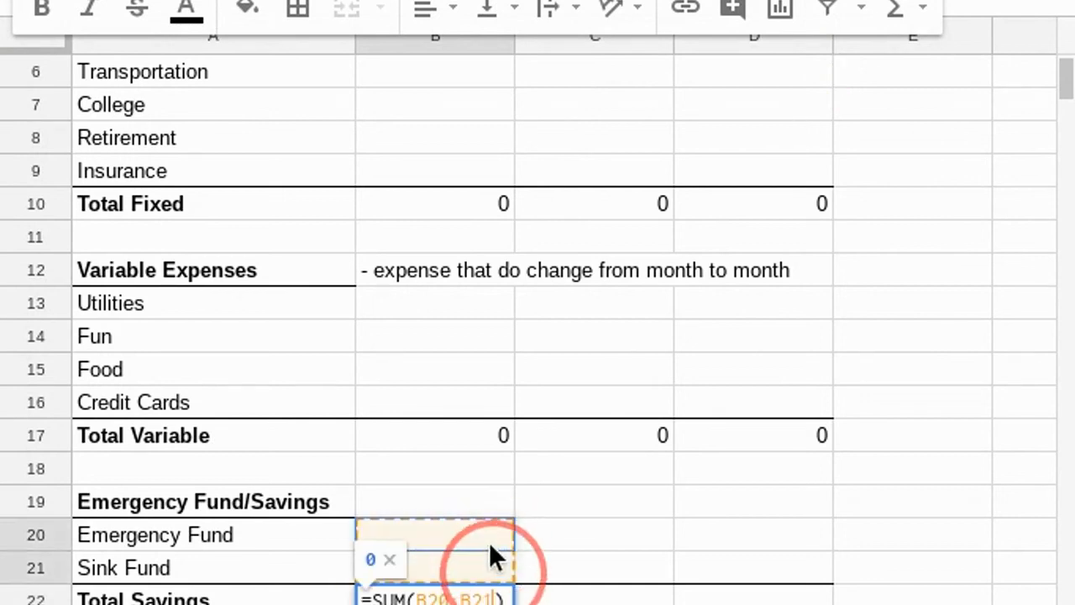
pyautogui.press('Return')
pyautogui.click(502, 597)
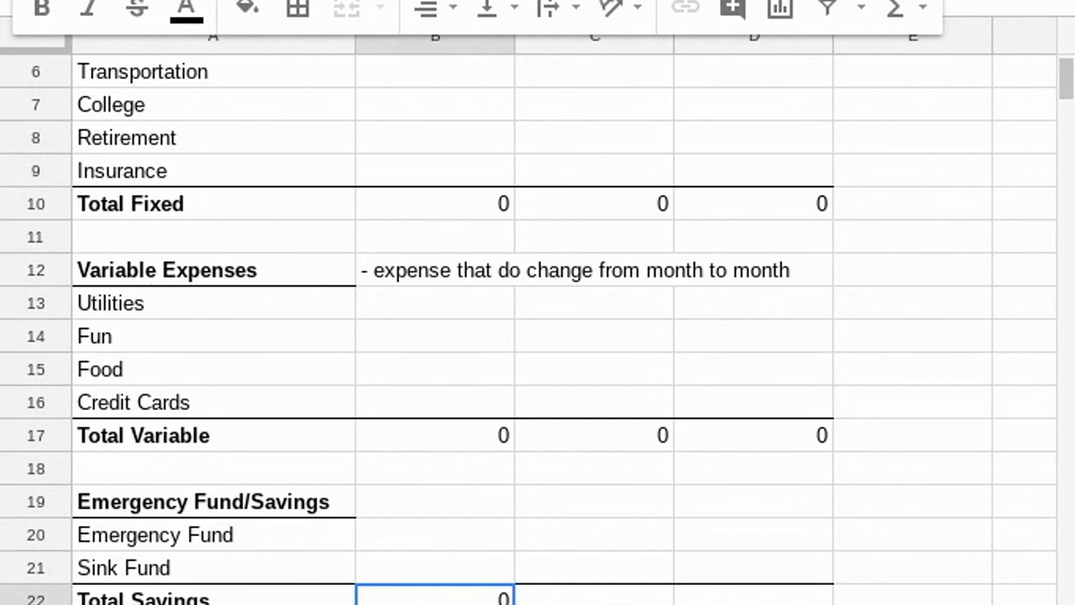
pyautogui.moveTo(513, 602); pyautogui.dragTo(807, 592)
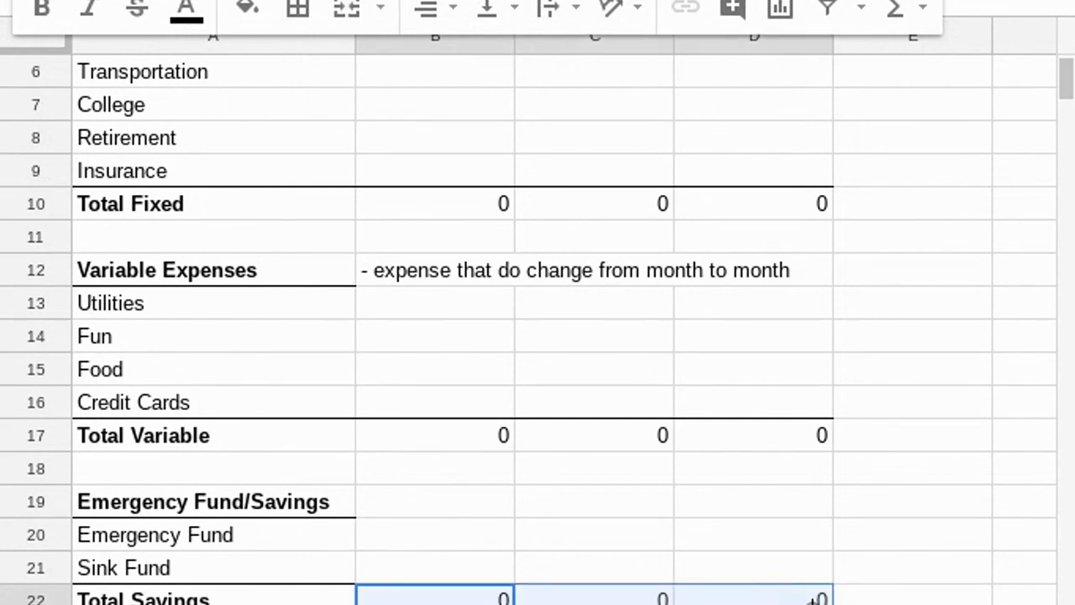
# Step: Review the budget sheet from the Total Variable row up to Income and the Budget cells of the fixed expenses
pyautogui.click(701, 443)
pyautogui.press('Up')
pyautogui.press('Up')
pyautogui.press('Up')
pyautogui.press('Up')
pyautogui.press('Up')
pyautogui.press('Up')
pyautogui.press('Up')
pyautogui.press('Up')
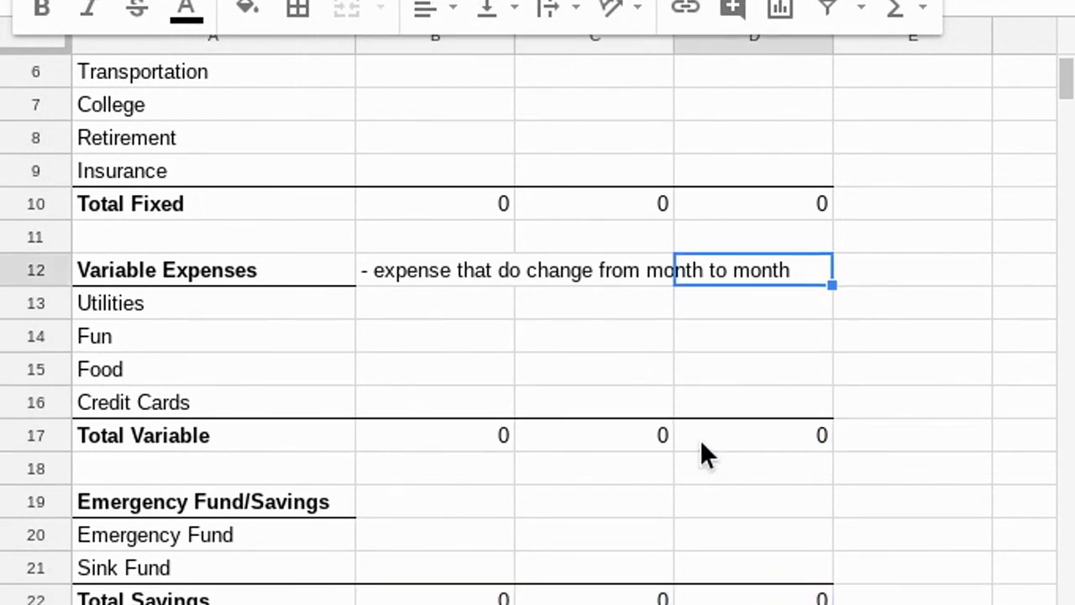
pyautogui.press('Up')
pyautogui.press('Up')
pyautogui.press('Up')
pyautogui.press('Up')
pyautogui.press('Up')
pyautogui.press('Up')
pyautogui.press('Up')
pyautogui.press('Up')
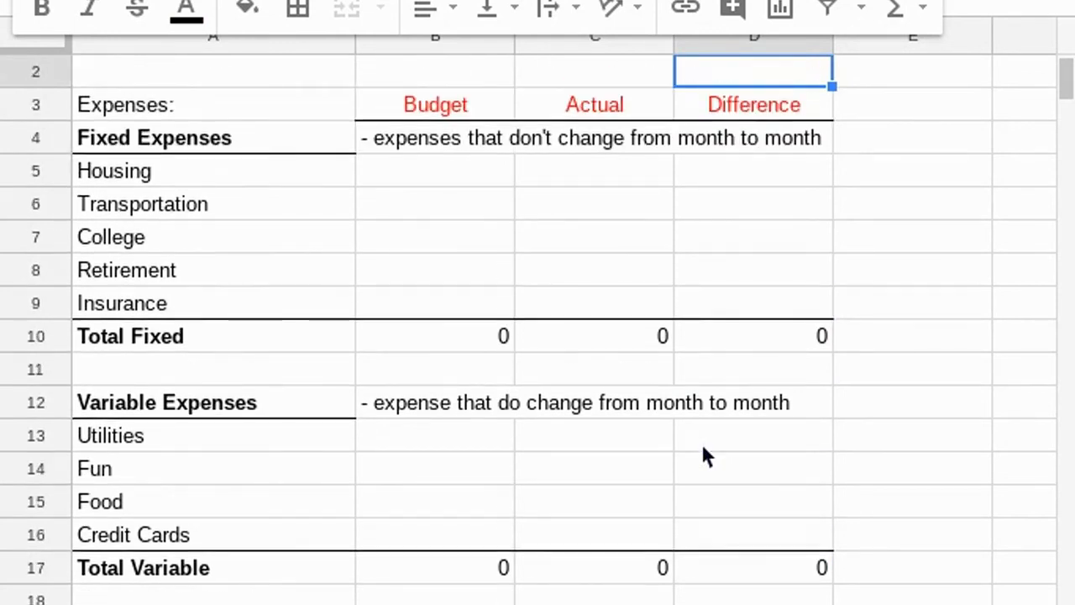
pyautogui.press('Down')
pyautogui.press('Up')
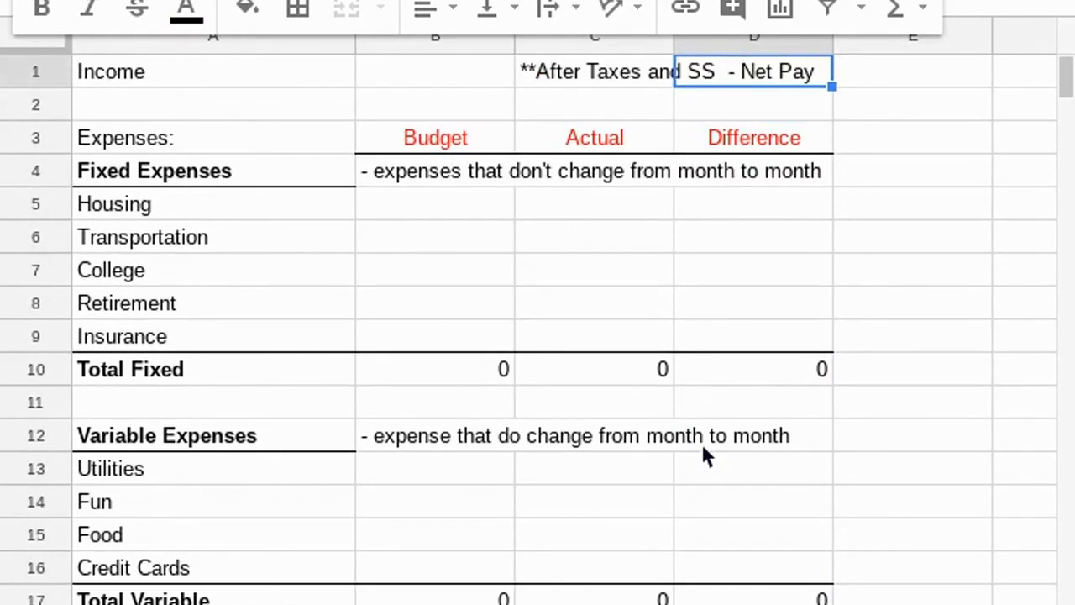
pyautogui.press('Down')
pyautogui.press('Down')
pyautogui.press('Down')
pyautogui.press('Down')
pyautogui.press('Down')
pyautogui.press('Left')
pyautogui.press('Left')
pyautogui.press('Left')
pyautogui.press('Right')
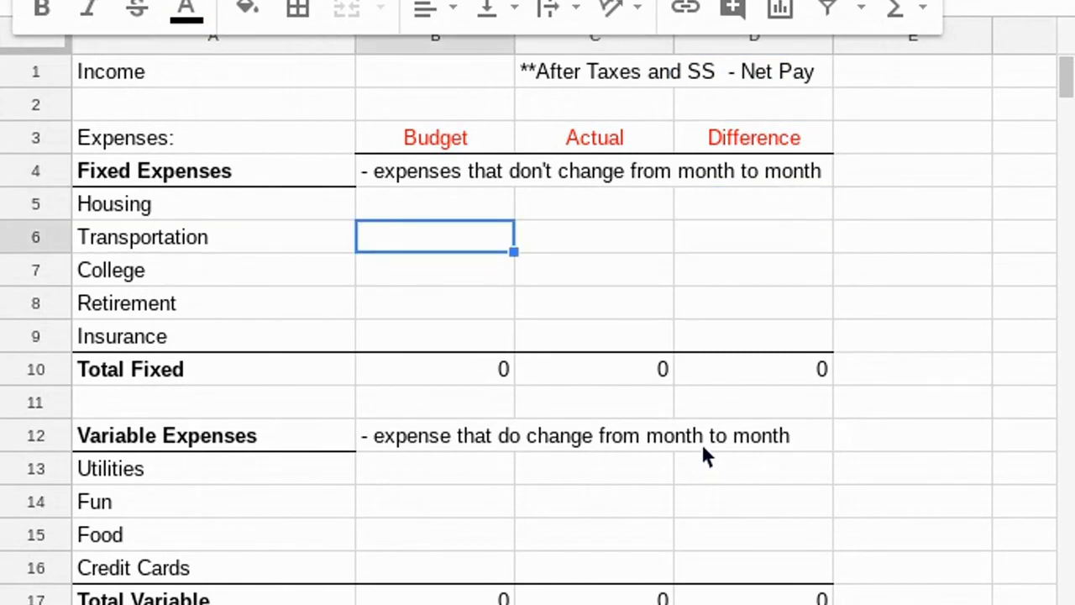